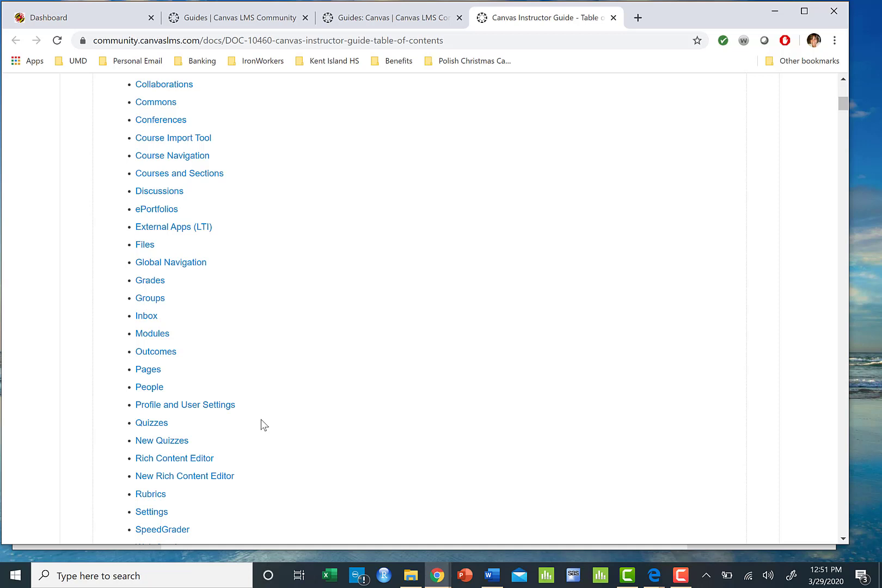
Open the Assignments section from the Canvas Instructor Guide's table of contents
{"action": "scroll", "coordinate": [264, 425], "scroll_direction": "up", "scroll_amount": 2}
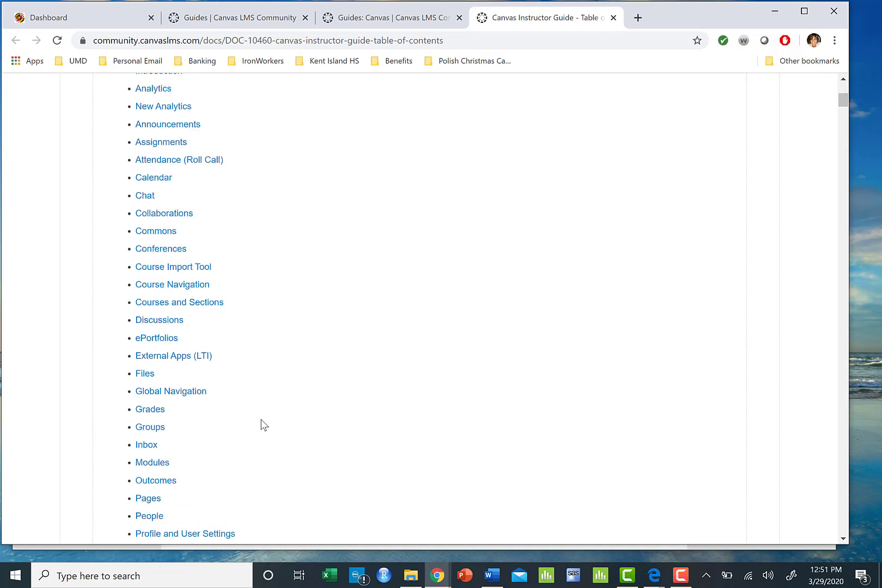
{"action": "left_click", "coordinate": [166, 144]}
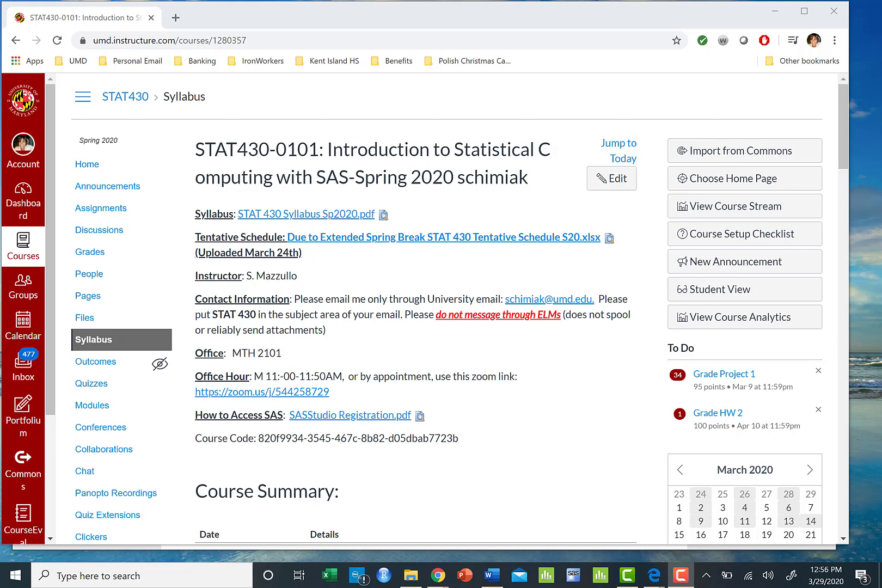
Open the STAT430 course's assignments and review the existing assignment groups, due dates and grade percentages
{"action": "left_click", "coordinate": [110, 212]}
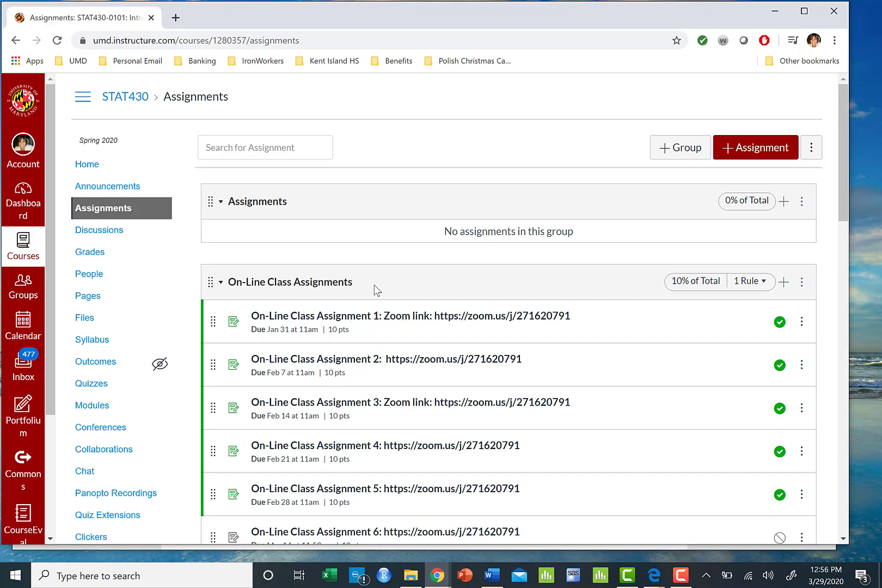
{"action": "scroll", "coordinate": [374, 290], "scroll_direction": "down", "scroll_amount": 10}
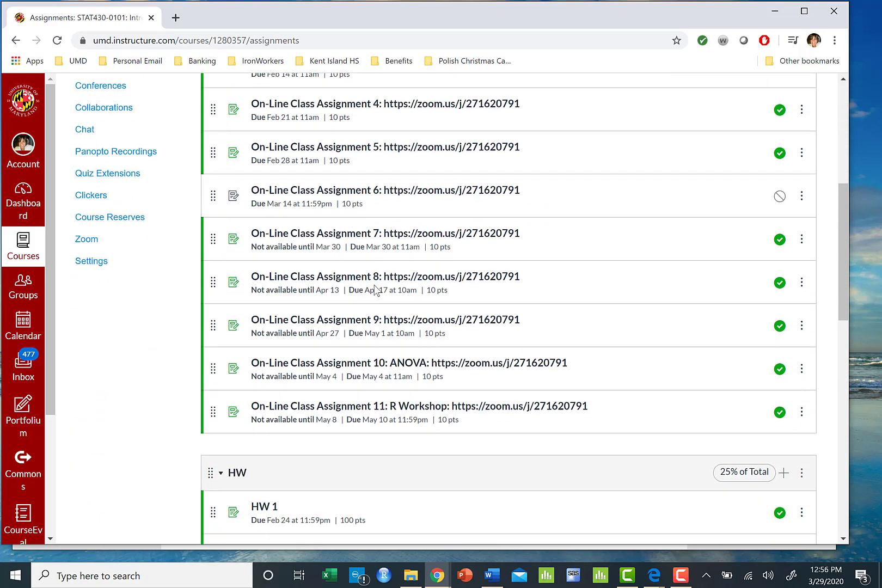
{"action": "scroll", "coordinate": [375, 290], "scroll_direction": "down", "scroll_amount": 1}
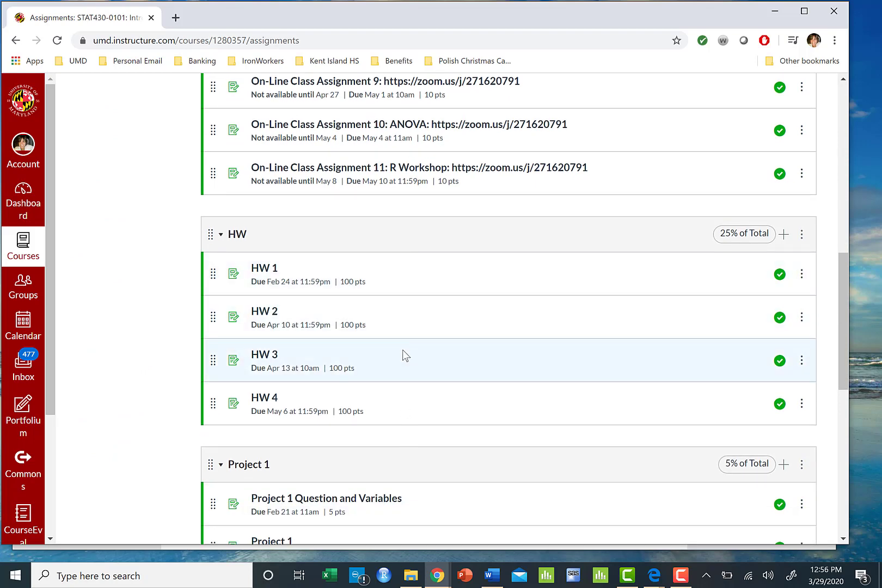
{"action": "scroll", "coordinate": [403, 356], "scroll_direction": "down", "scroll_amount": 2}
{"action": "scroll", "coordinate": [403, 380], "scroll_direction": "down", "scroll_amount": 2}
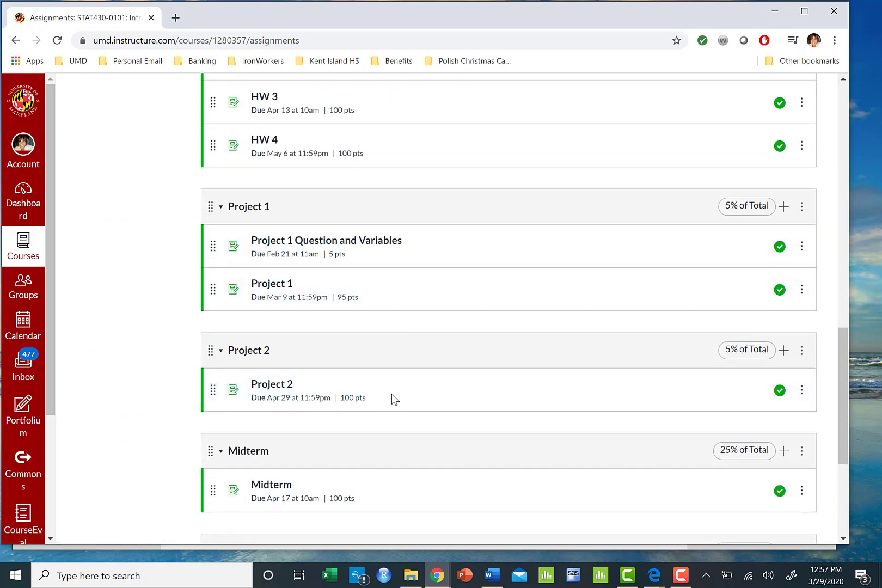
{"action": "scroll", "coordinate": [400, 382], "scroll_direction": "down", "scroll_amount": 2}
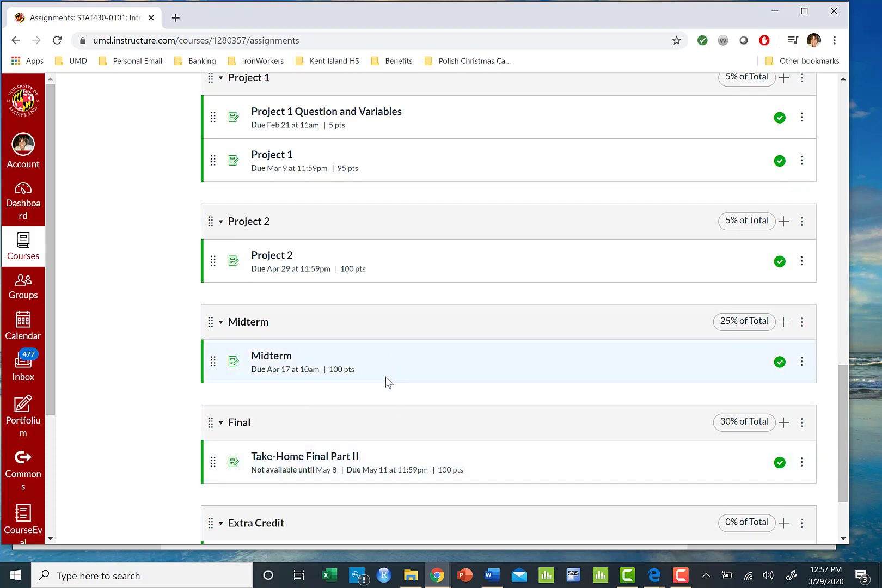
{"action": "scroll", "coordinate": [386, 380], "scroll_direction": "up", "scroll_amount": 6}
{"action": "scroll", "coordinate": [386, 379], "scroll_direction": "up", "scroll_amount": 7}
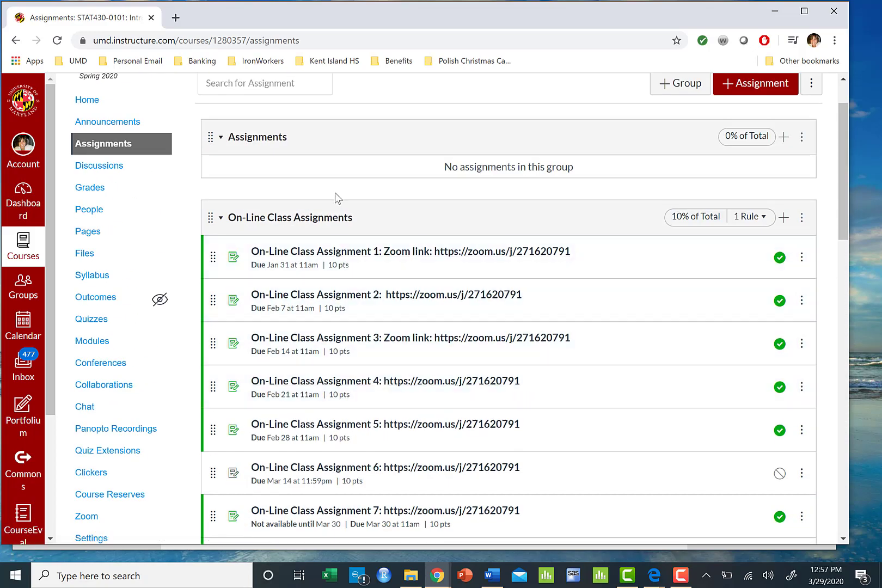
{"action": "scroll", "coordinate": [538, 208], "scroll_direction": "up", "scroll_amount": 1}
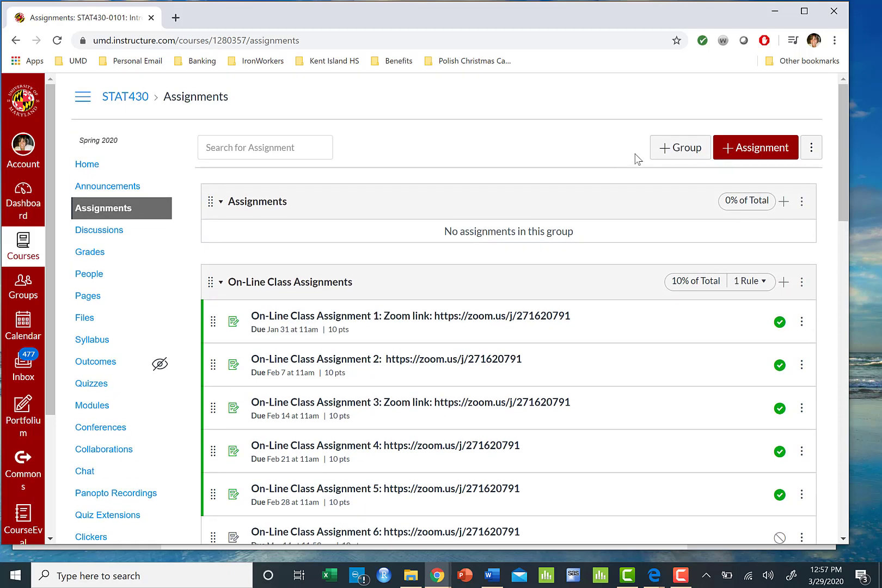
Add an assignment group named "Test Assignments" with no grade percentage entered, and save it
{"action": "left_click", "coordinate": [678, 152]}
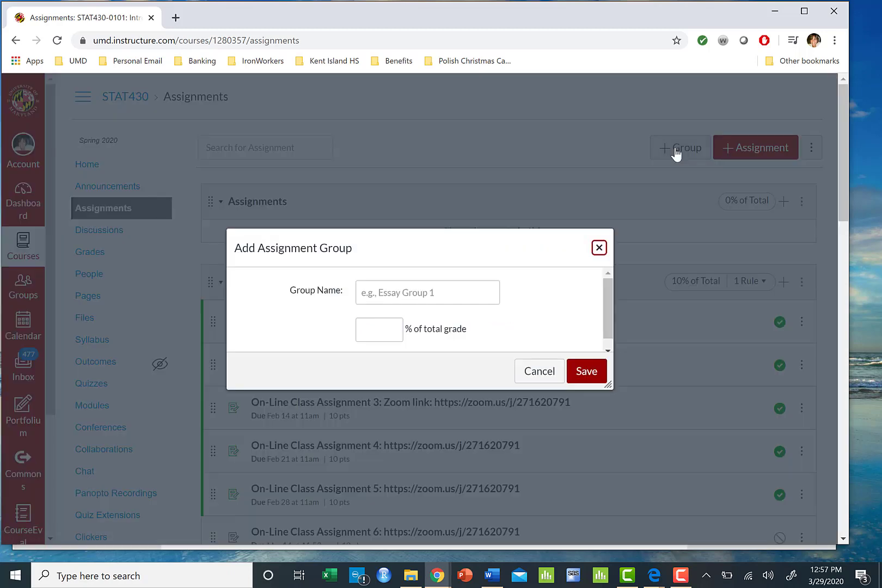
{"action": "left_click", "coordinate": [374, 291]}
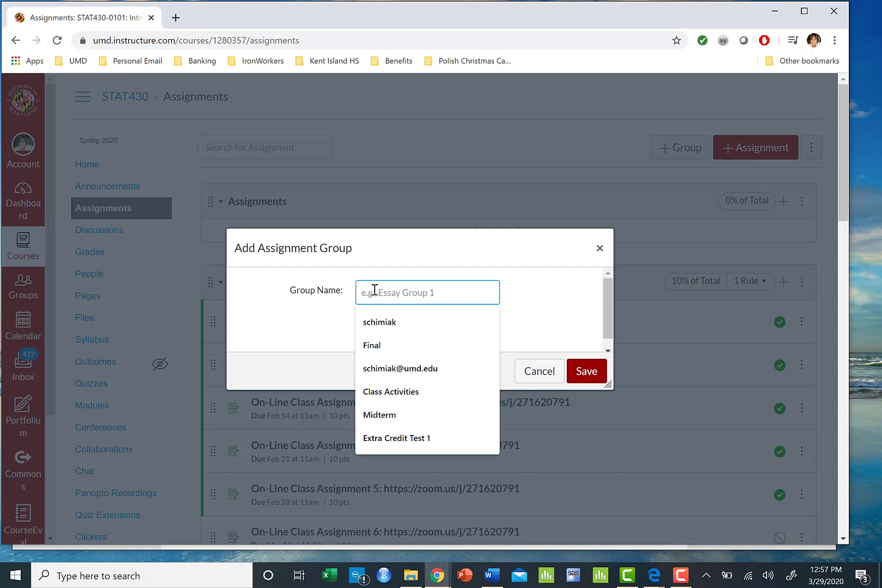
{"action": "type", "text": "Test Assignments"}
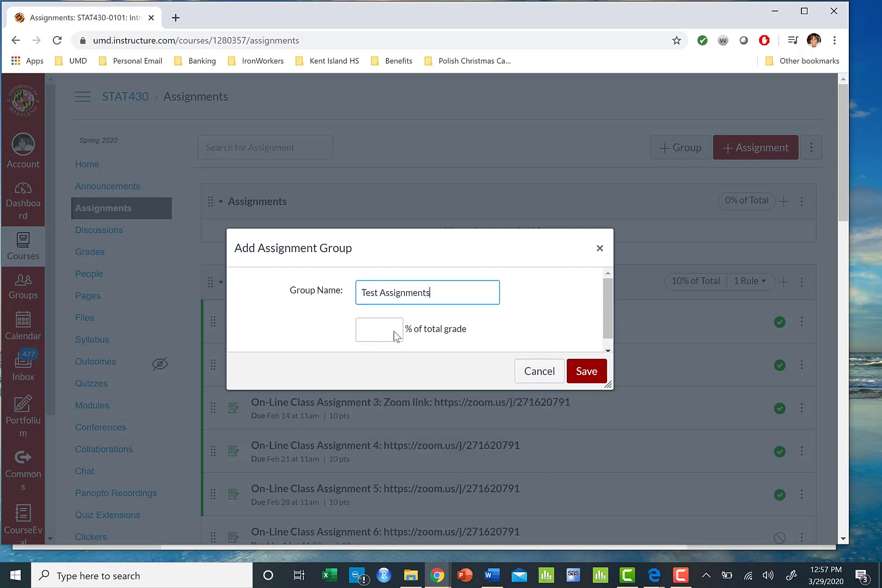
{"action": "left_click", "coordinate": [582, 375]}
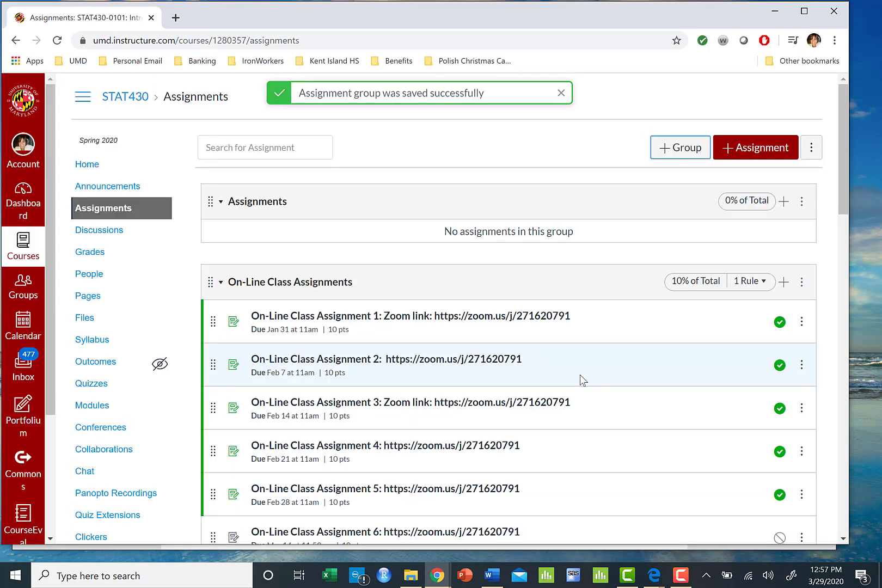
Review the new Test Assignments group and every group's weight, and check the Assignment Groups Weight option
{"action": "scroll", "coordinate": [580, 379], "scroll_direction": "down", "scroll_amount": 5}
{"action": "scroll", "coordinate": [577, 377], "scroll_direction": "down", "scroll_amount": 16}
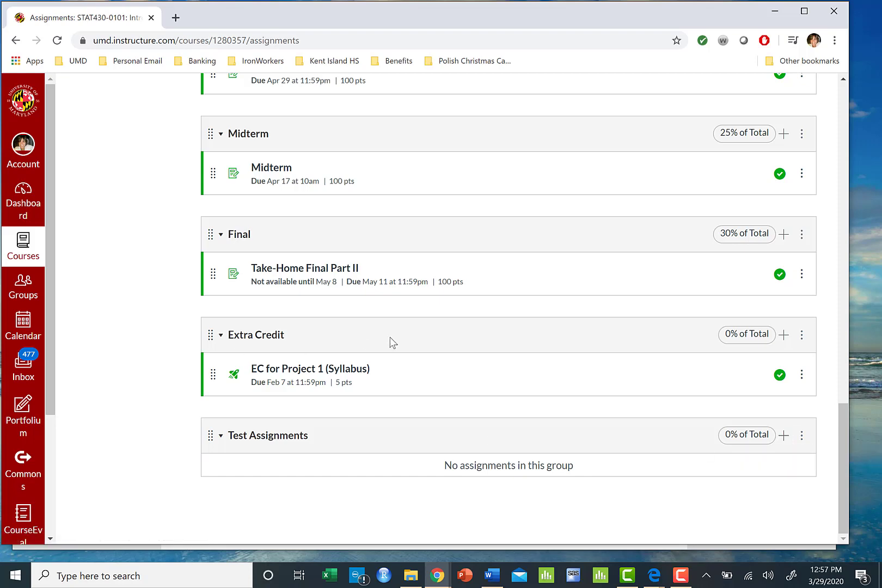
{"action": "scroll", "coordinate": [545, 308], "scroll_direction": "up", "scroll_amount": 3}
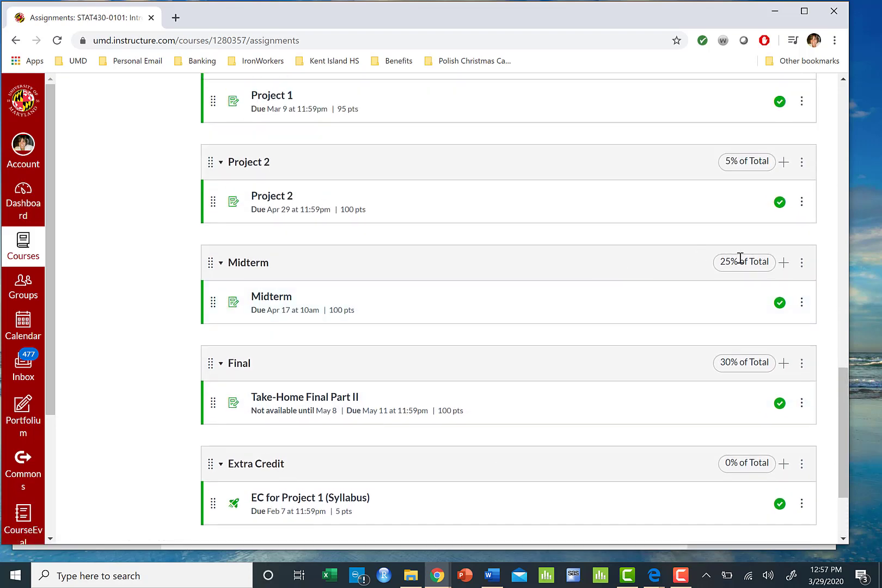
{"action": "scroll", "coordinate": [752, 259], "scroll_direction": "up", "scroll_amount": 2}
{"action": "scroll", "coordinate": [659, 293], "scroll_direction": "up", "scroll_amount": 3}
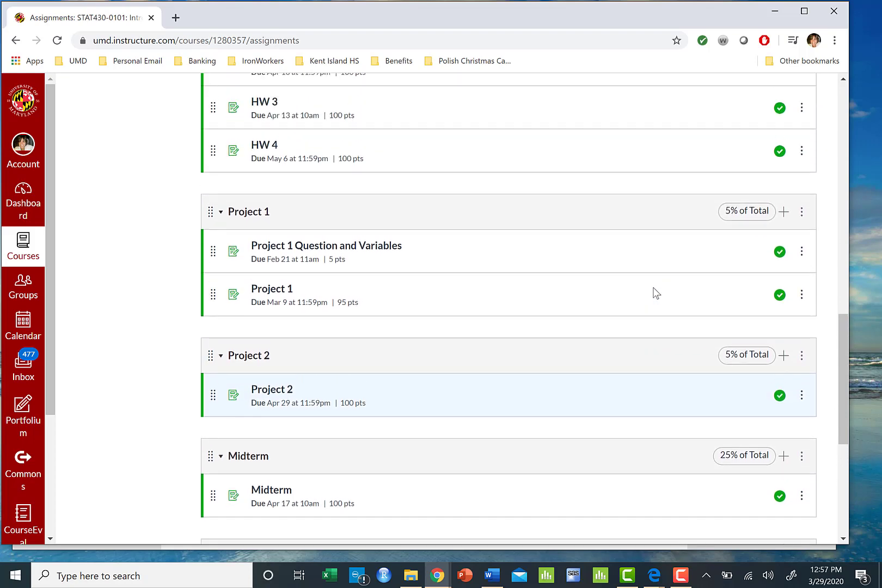
{"action": "scroll", "coordinate": [544, 318], "scroll_direction": "up", "scroll_amount": 3}
{"action": "scroll", "coordinate": [541, 321], "scroll_direction": "up", "scroll_amount": 1}
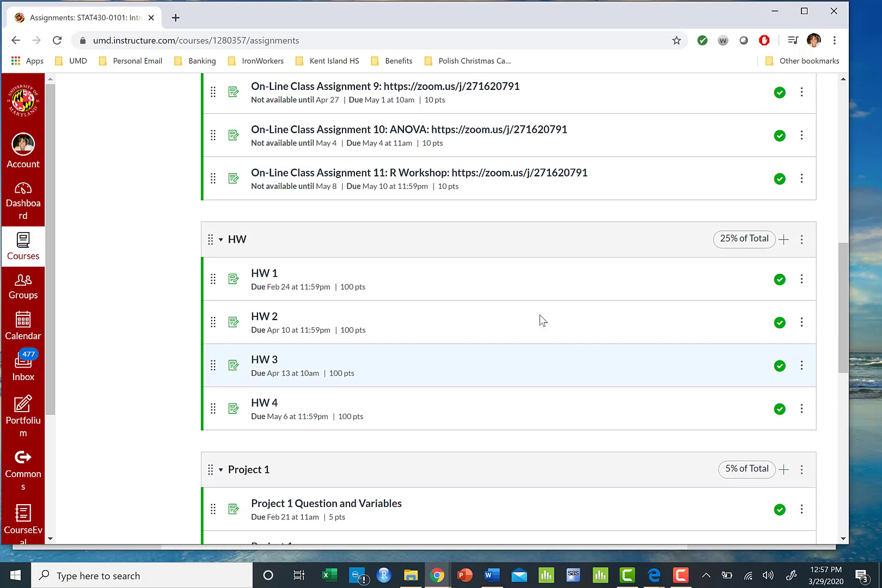
{"action": "scroll", "coordinate": [471, 348], "scroll_direction": "up", "scroll_amount": 6}
{"action": "scroll", "coordinate": [471, 348], "scroll_direction": "up", "scroll_amount": 4}
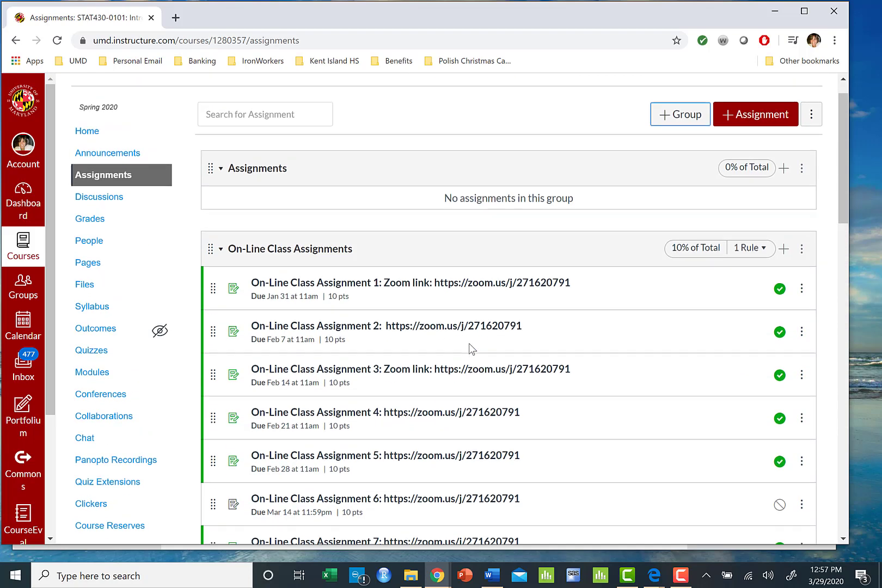
{"action": "left_click", "coordinate": [812, 148]}
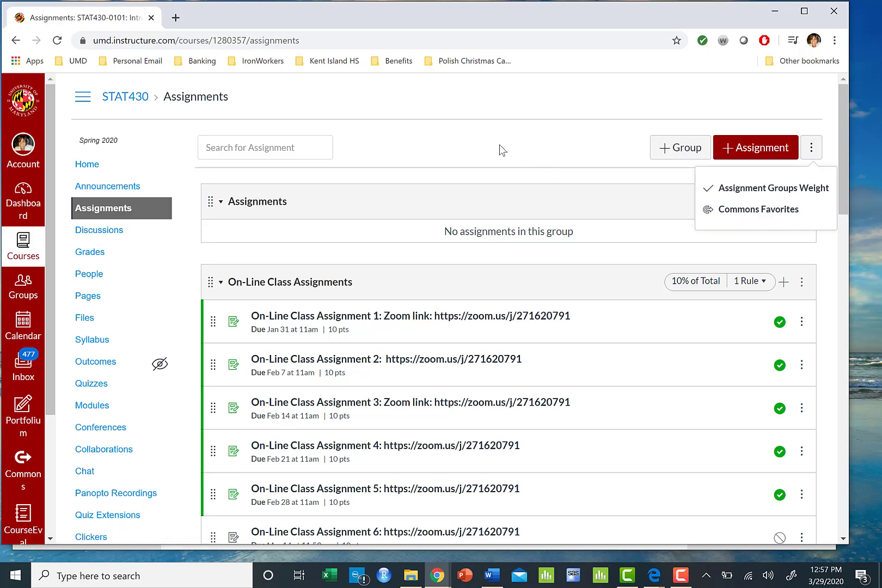
{"action": "left_click", "coordinate": [503, 164]}
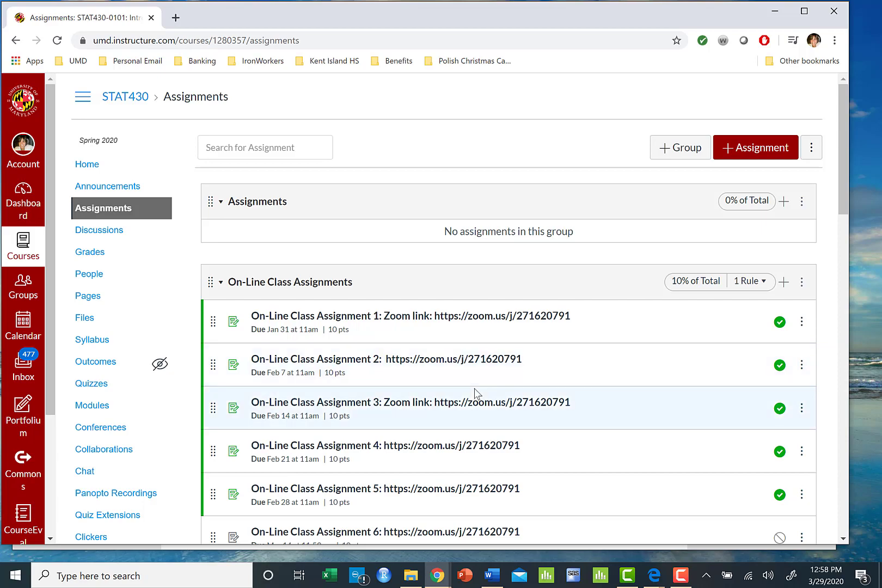
Start a new assignment in the Test Assignments group and name it "Example"
{"action": "scroll", "coordinate": [475, 394], "scroll_direction": "down", "scroll_amount": 10}
{"action": "scroll", "coordinate": [474, 392], "scroll_direction": "down", "scroll_amount": 10}
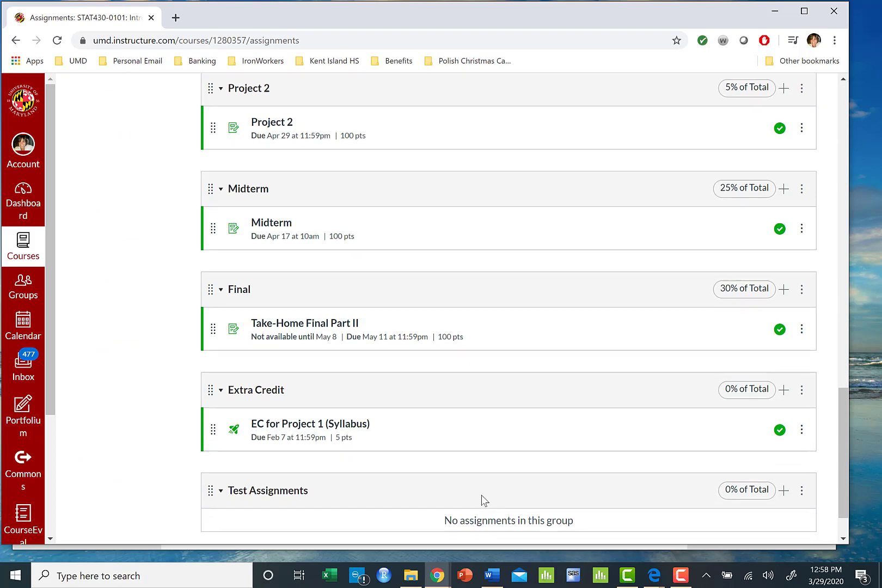
{"action": "scroll", "coordinate": [481, 497], "scroll_direction": "down", "scroll_amount": 2}
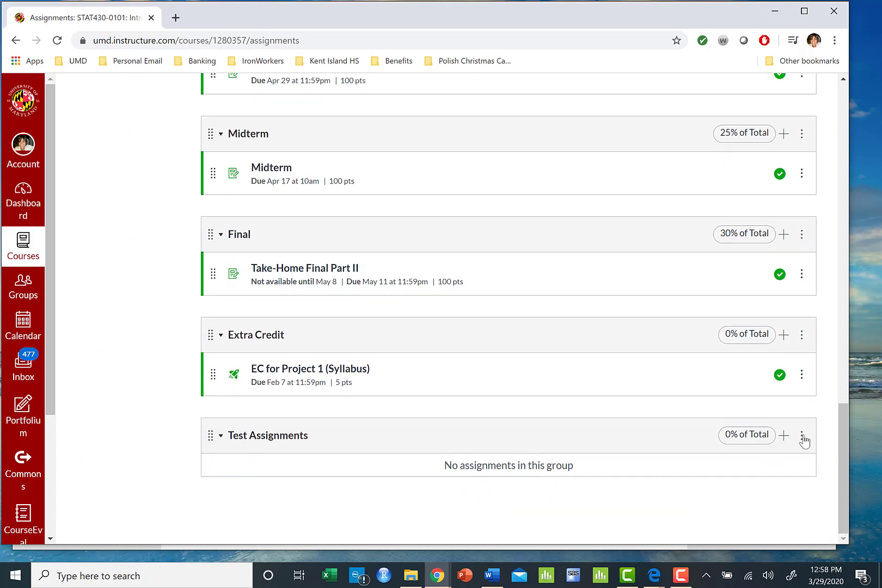
{"action": "left_click", "coordinate": [784, 437]}
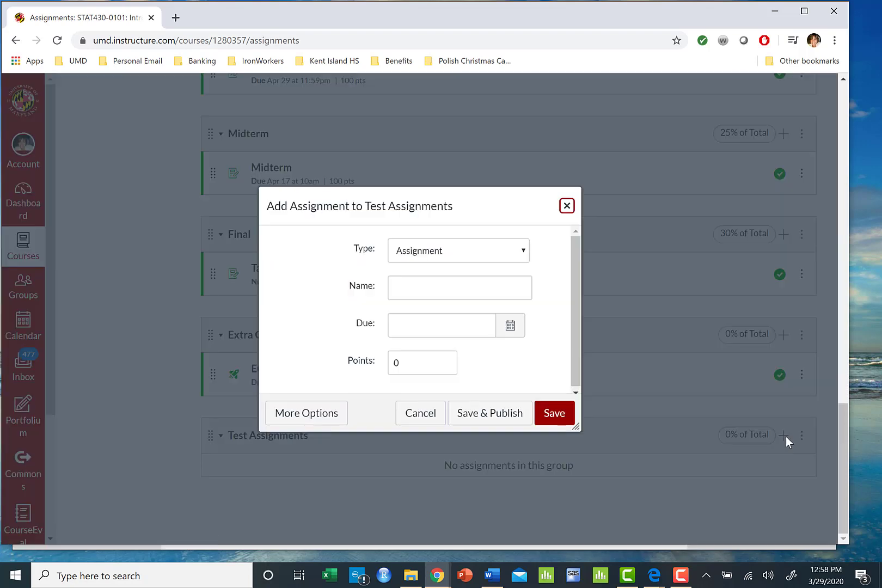
{"action": "left_click", "coordinate": [414, 294]}
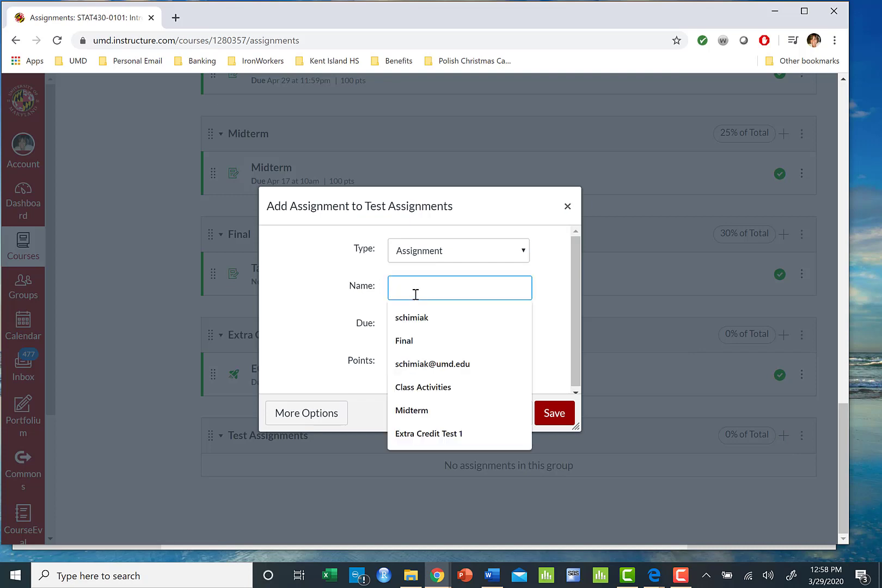
{"action": "type", "text": "I"}
{"action": "type", "text": "Example"}
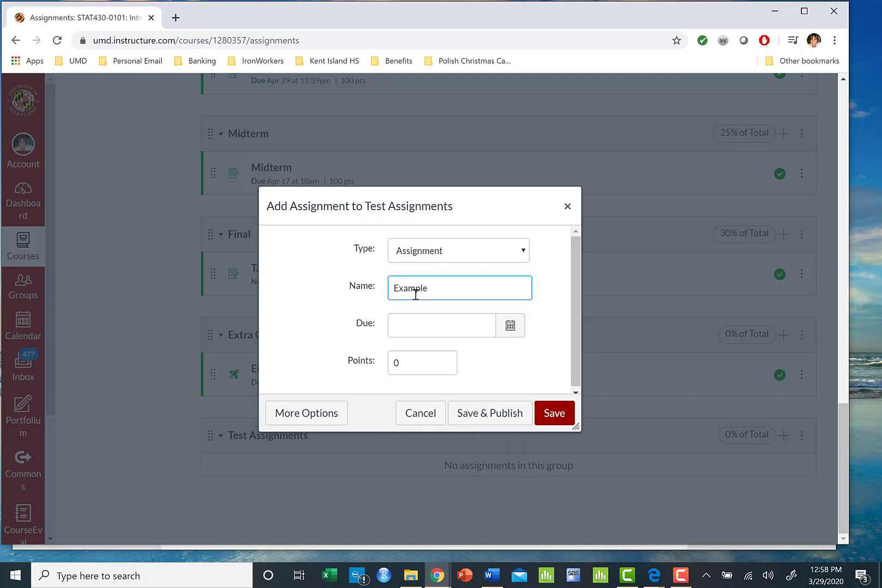
Set the Example assignment's due date to Mar 30, 2020 at 12:35 pm
{"action": "left_click", "coordinate": [507, 327]}
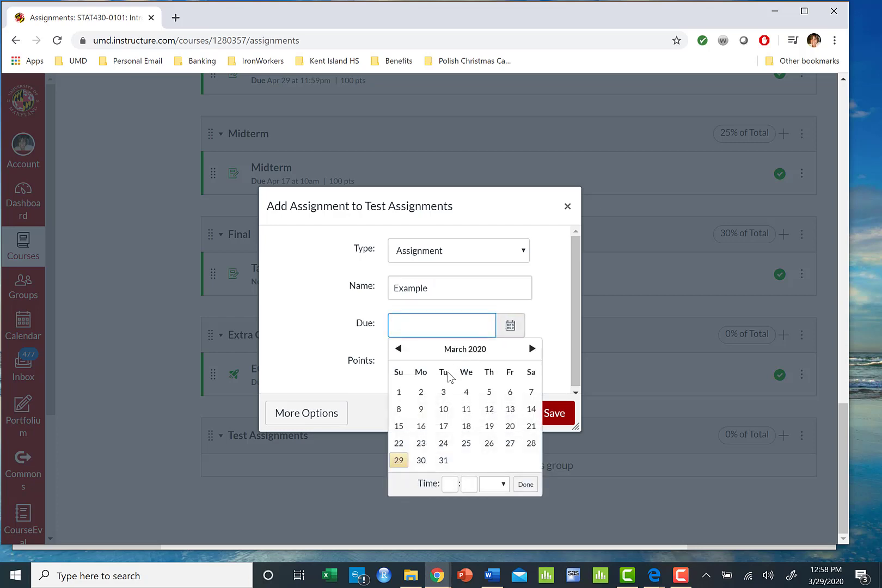
{"action": "left_click", "coordinate": [421, 460]}
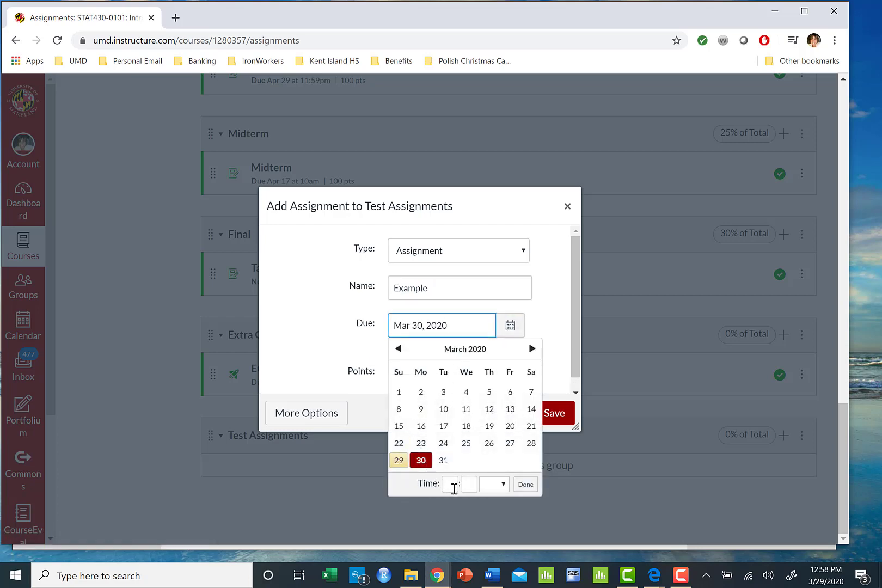
{"action": "left_click", "coordinate": [451, 484]}
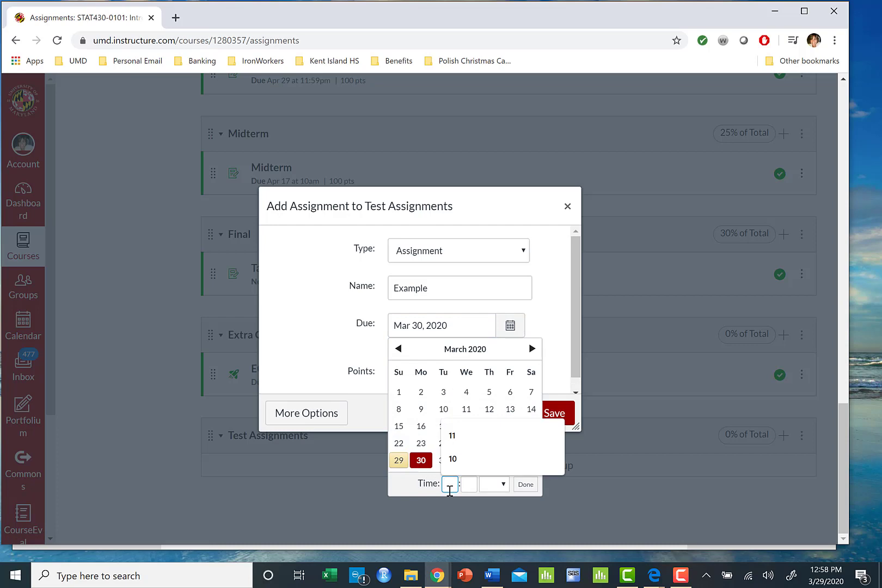
{"action": "type", "text": "12"}
{"action": "left_click", "coordinate": [467, 485]}
{"action": "type", "text": "35"}
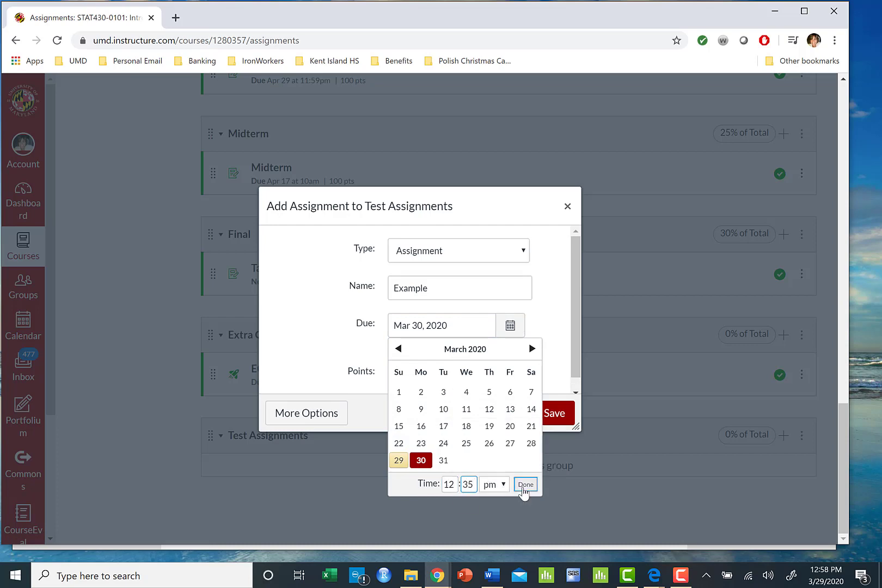
{"action": "left_click", "coordinate": [525, 485]}
Set the Example assignment's points to 50 and open its full editing options
{"action": "left_click_drag", "start_coordinate": [403, 376], "coordinate": [390, 375]}
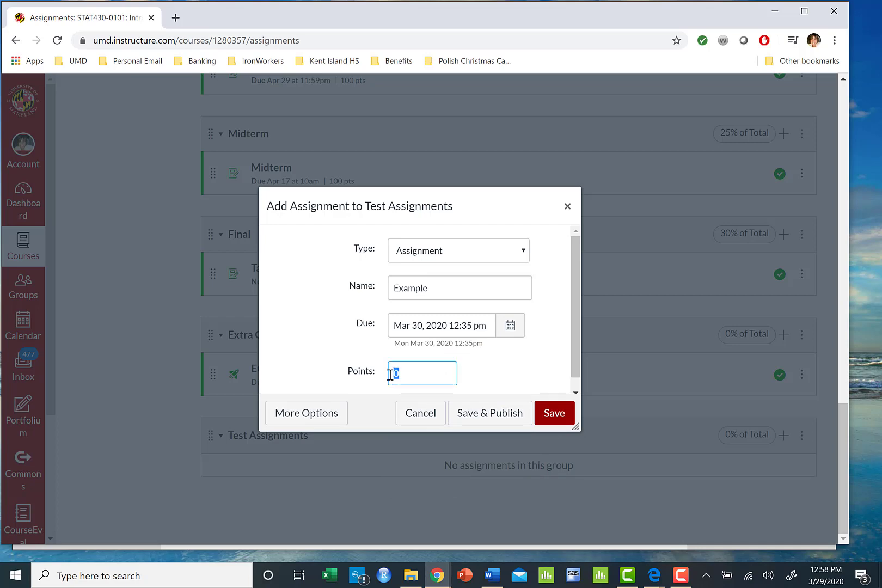
{"action": "type", "text": "5"}
{"action": "left_click", "coordinate": [307, 412]}
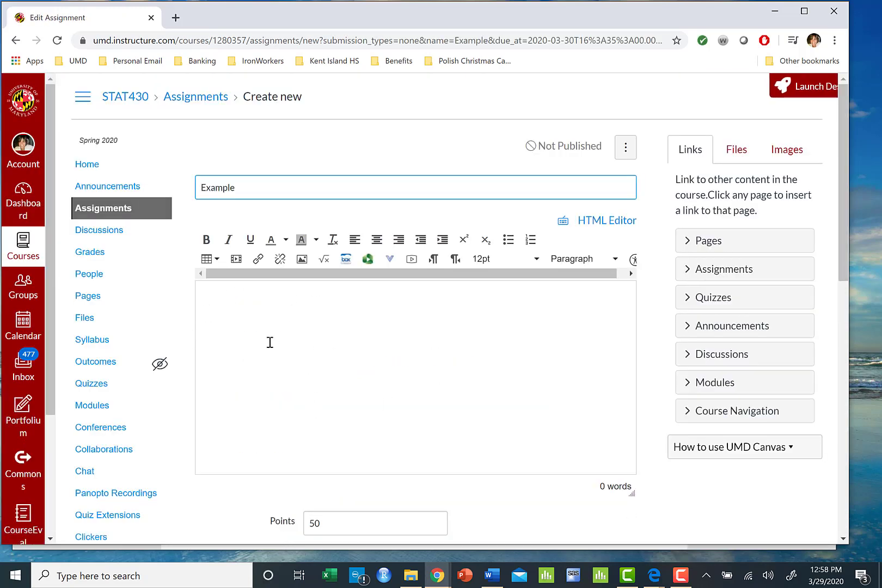
Insert a link to HW1.docx from the Homework course files' HW 1 folder into the assignment description
{"action": "left_click", "coordinate": [227, 304]}
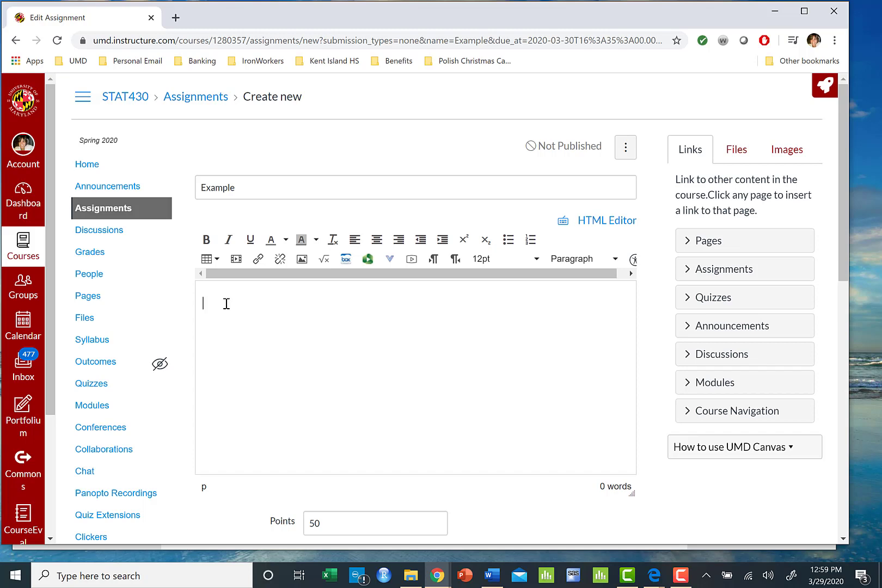
{"action": "left_click", "coordinate": [738, 158]}
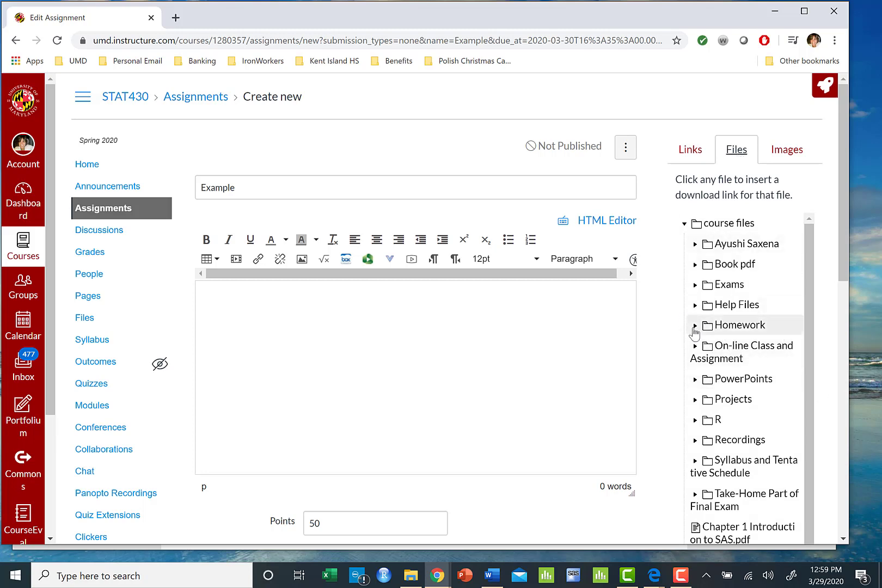
{"action": "left_click", "coordinate": [695, 327]}
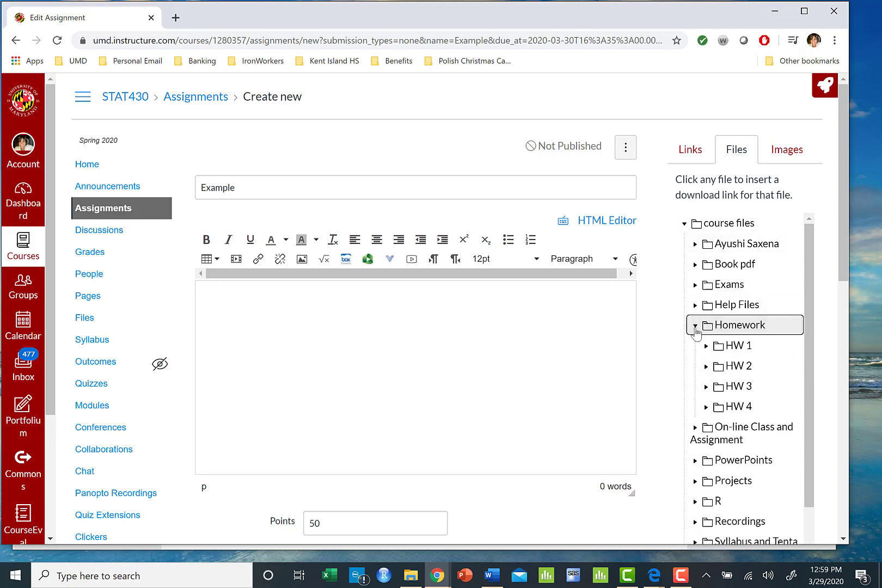
{"action": "left_click", "coordinate": [705, 347]}
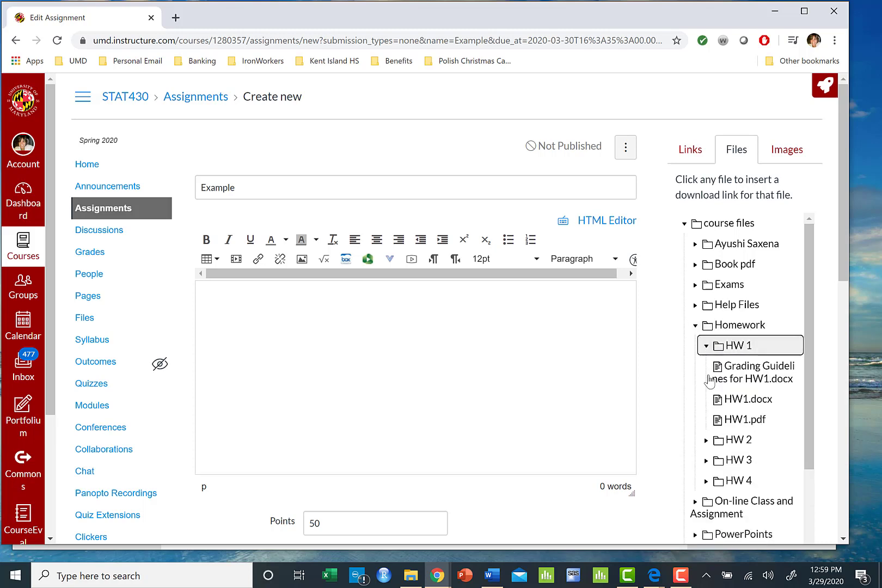
{"action": "left_click", "coordinate": [752, 403]}
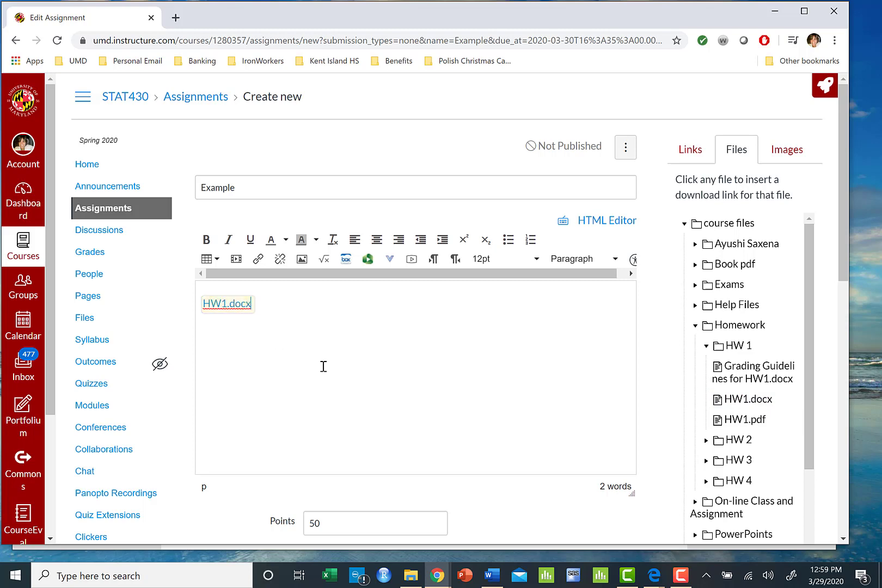
Keep the Test Assignments group and the Points grade display, and exclude the assignment from the final grade
{"action": "scroll", "coordinate": [405, 407], "scroll_direction": "down", "scroll_amount": 2}
{"action": "scroll", "coordinate": [405, 408], "scroll_direction": "down", "scroll_amount": 2}
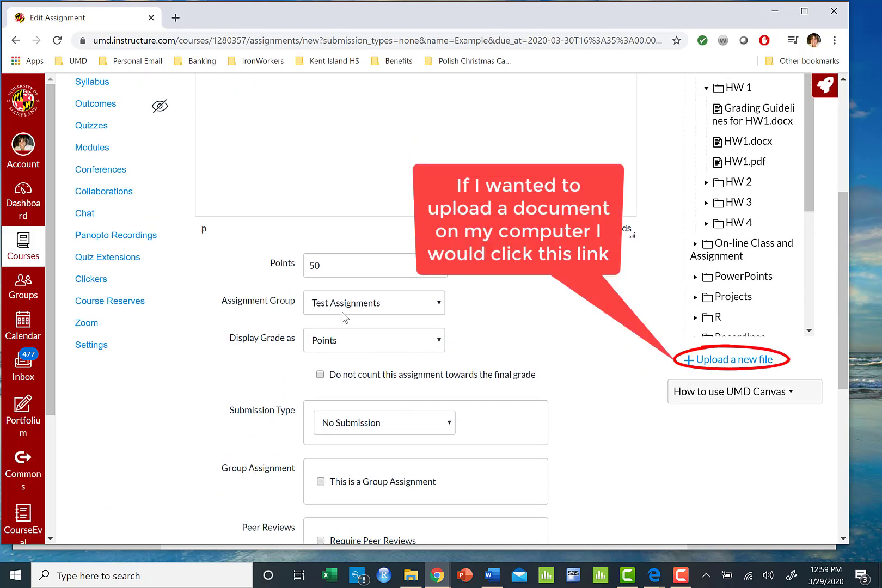
{"action": "left_click", "coordinate": [437, 308]}
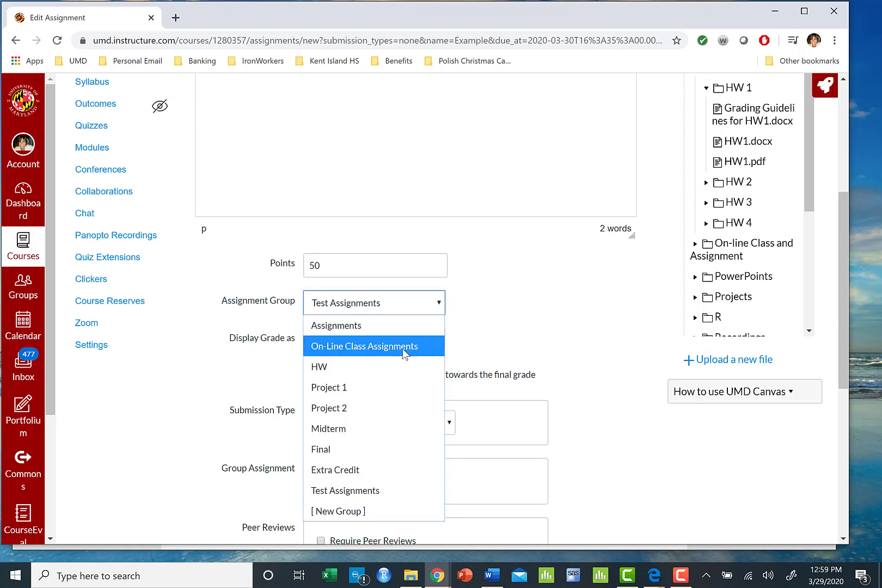
{"action": "left_click", "coordinate": [362, 494]}
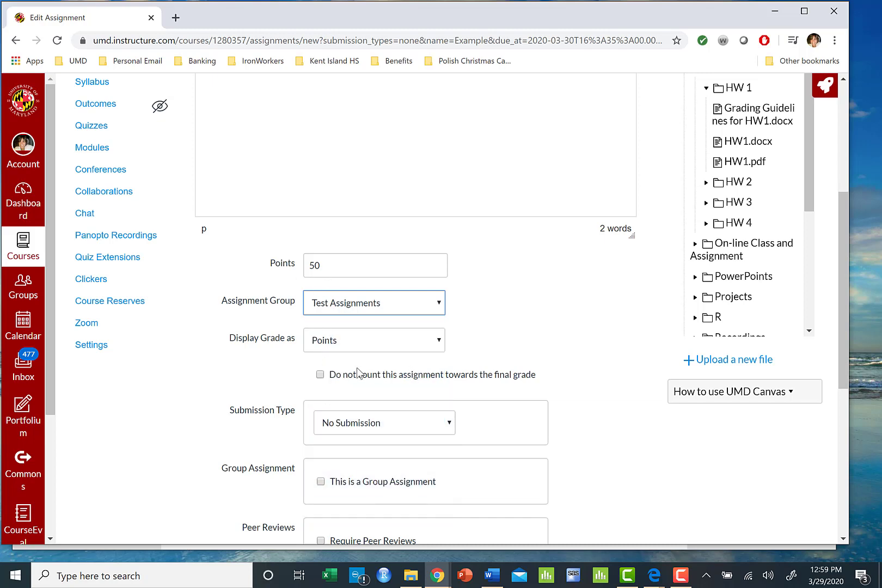
{"action": "left_click", "coordinate": [420, 345]}
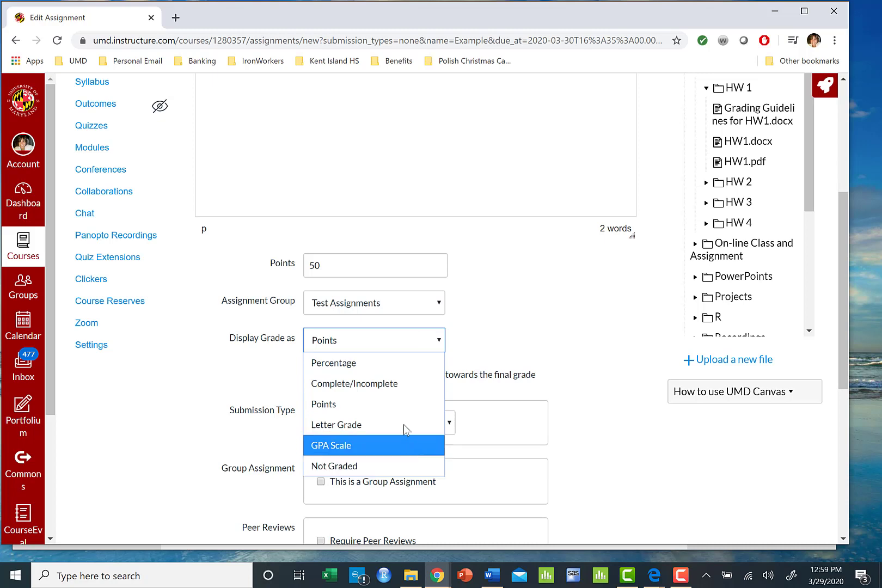
{"action": "left_click", "coordinate": [530, 312]}
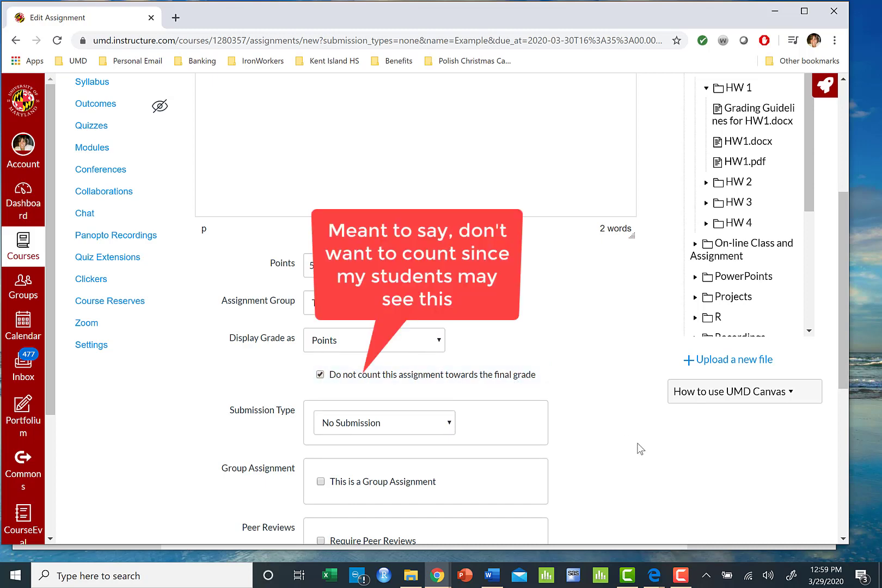
Set the submission type to Online and allow File Uploads as the entry option
{"action": "scroll", "coordinate": [640, 447], "scroll_direction": "down", "scroll_amount": 3}
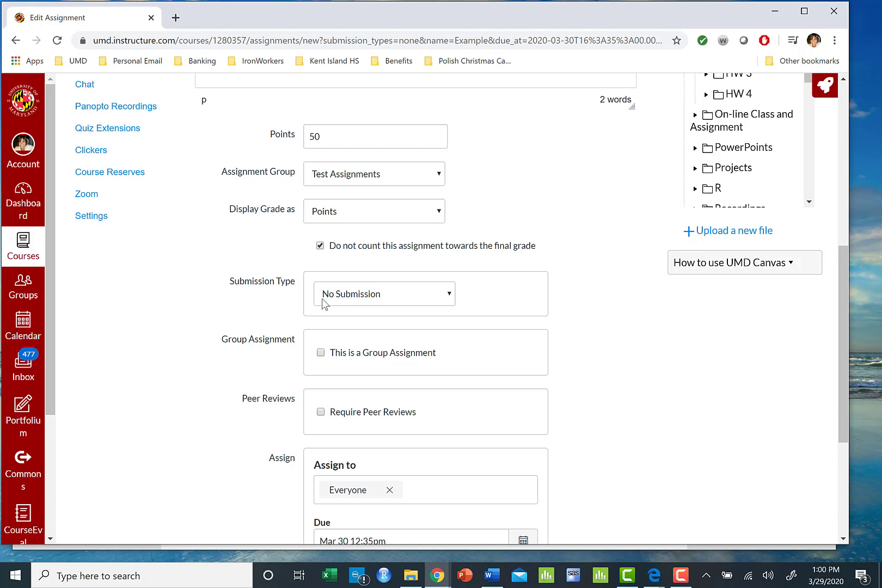
{"action": "left_click", "coordinate": [441, 297]}
{"action": "left_click", "coordinate": [441, 297]}
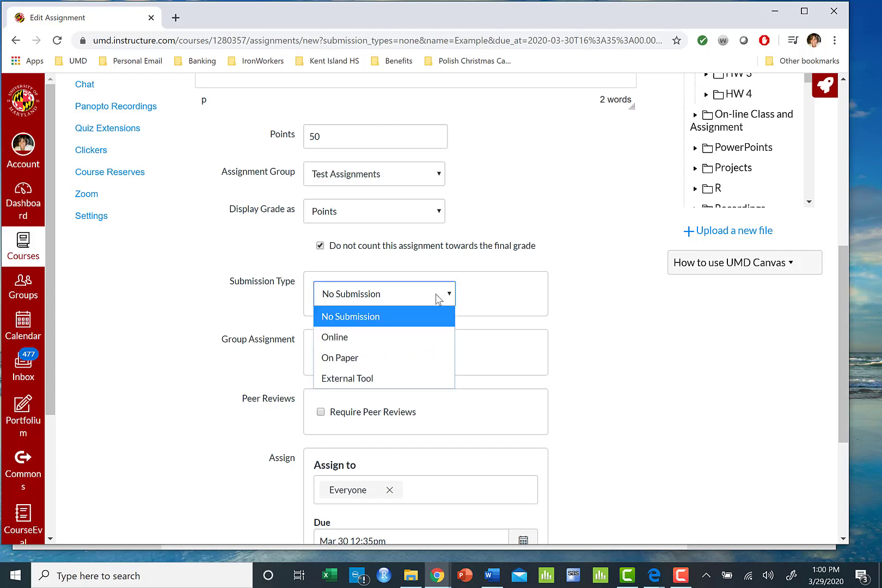
{"action": "left_click", "coordinate": [353, 342]}
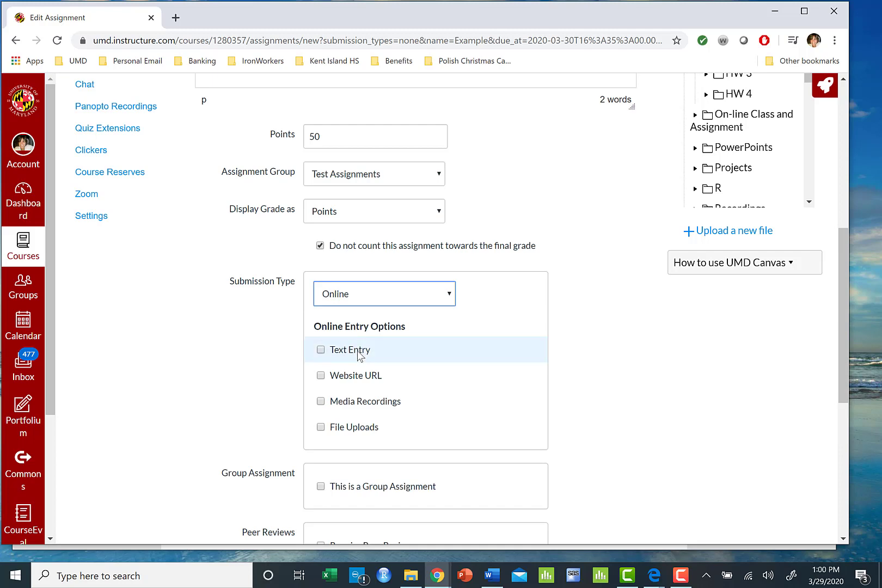
{"action": "left_click", "coordinate": [321, 428]}
Try an available-from date of Mar 29, 2020 at 5:00 pm for the assignment and clear it again
{"action": "scroll", "coordinate": [567, 452], "scroll_direction": "down", "scroll_amount": 3}
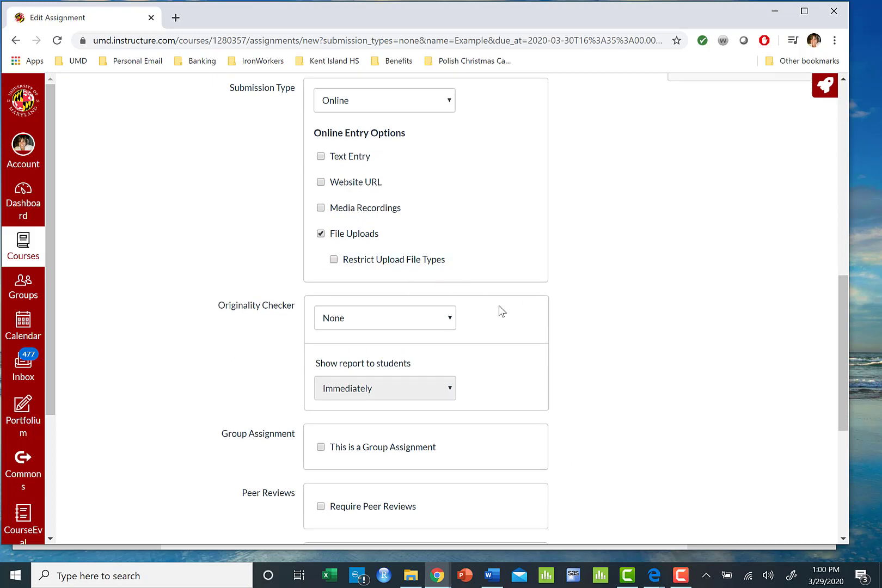
{"action": "scroll", "coordinate": [497, 291], "scroll_direction": "down", "scroll_amount": 1}
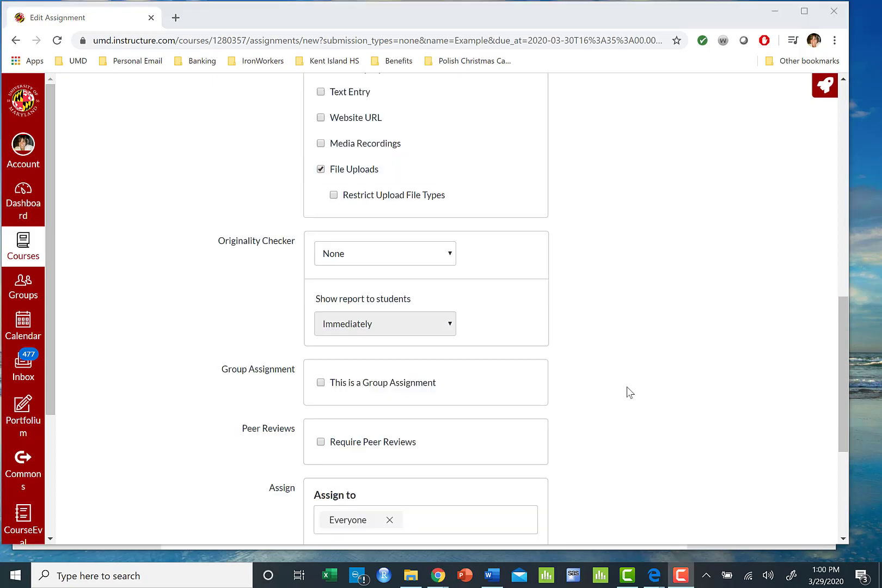
{"action": "scroll", "coordinate": [628, 385], "scroll_direction": "down", "scroll_amount": 1}
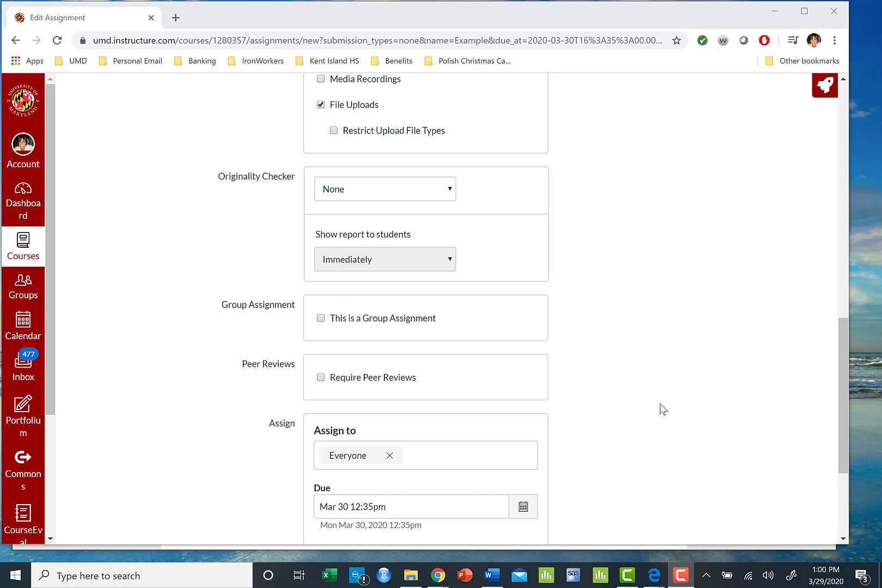
{"action": "scroll", "coordinate": [662, 409], "scroll_direction": "down", "scroll_amount": 2}
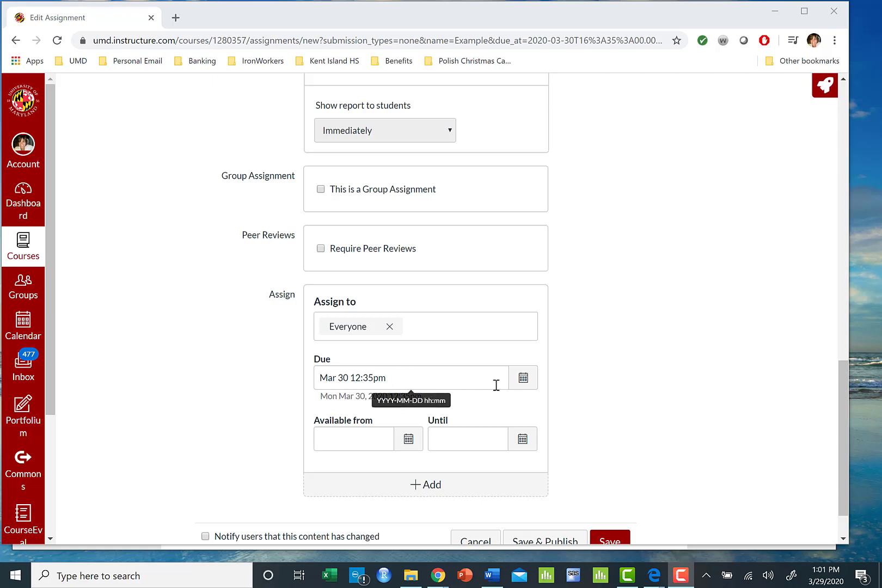
{"action": "left_click", "coordinate": [410, 440]}
{"action": "left_click", "coordinate": [324, 390]}
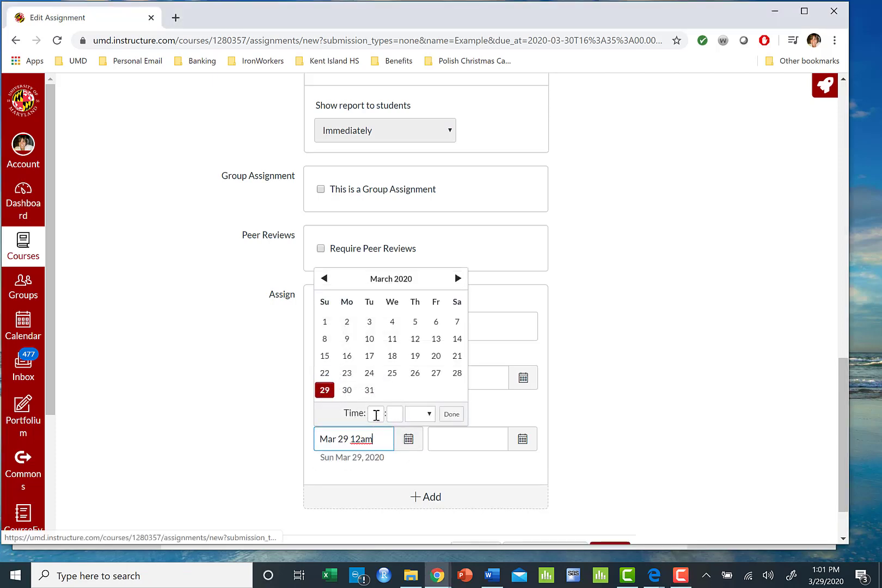
{"action": "left_click", "coordinate": [376, 414]}
{"action": "type", "text": "5"}
{"action": "left_click", "coordinate": [394, 414]}
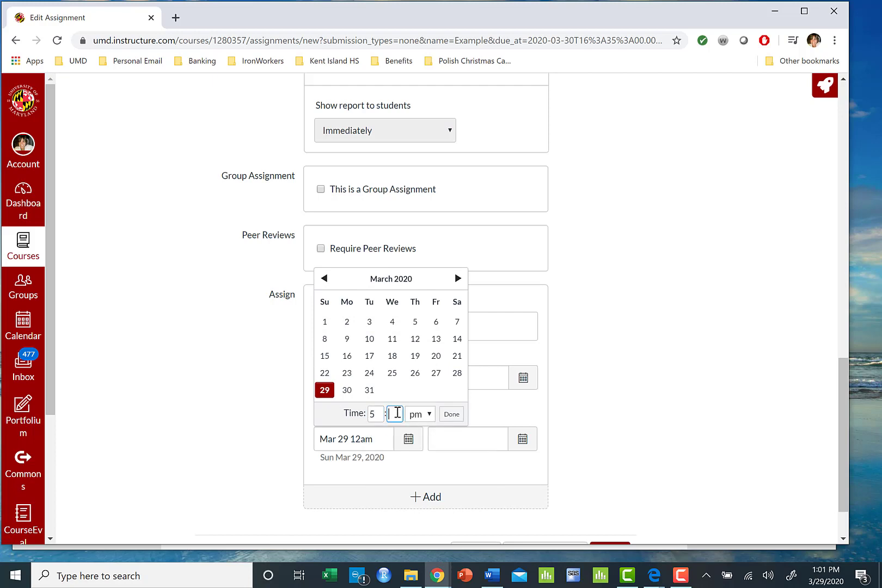
{"action": "type", "text": "00"}
{"action": "left_click", "coordinate": [451, 414]}
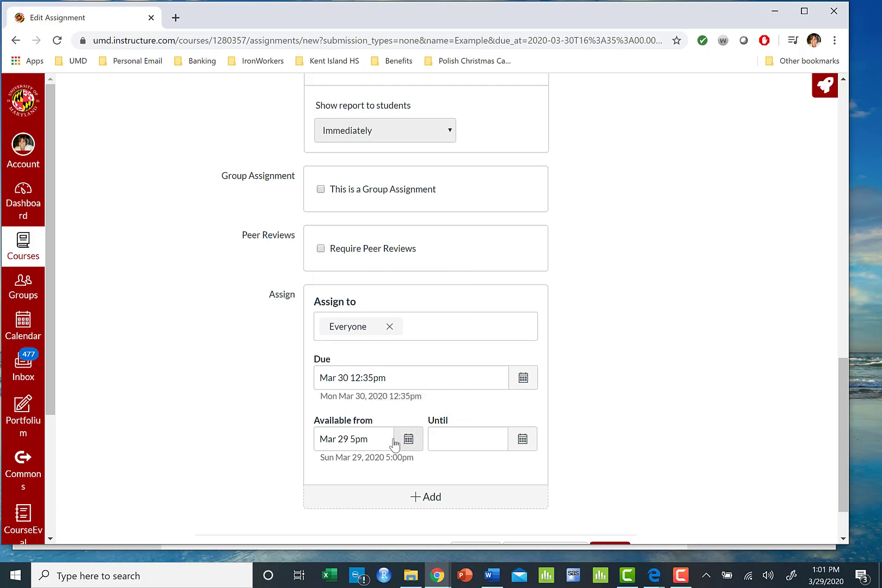
{"action": "triple_click", "coordinate": [321, 440]}
{"action": "key", "text": "BackSpace"}
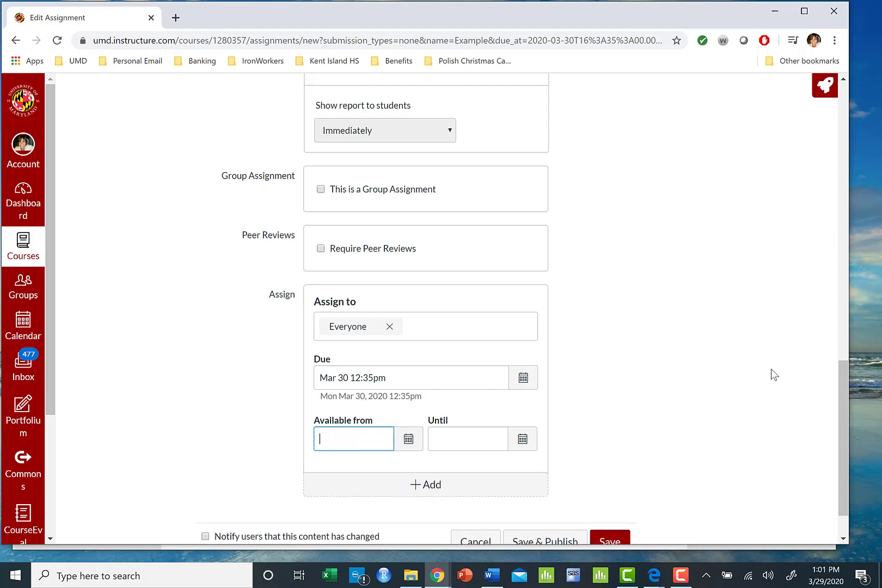
Save the Example assignment without publishing it and open it from the Mar 30 entry in the home page's course summary
{"action": "scroll", "coordinate": [748, 362], "scroll_direction": "down", "scroll_amount": 1}
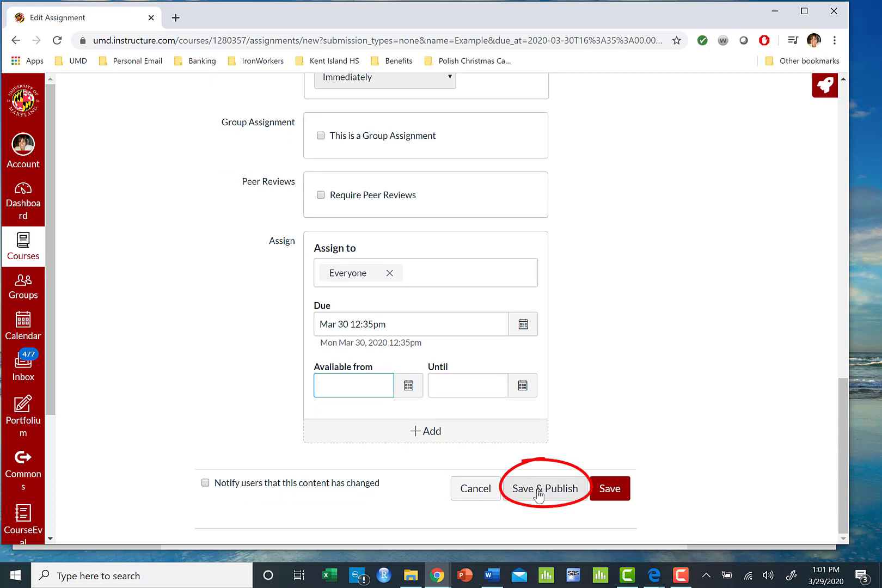
{"action": "left_click", "coordinate": [616, 493]}
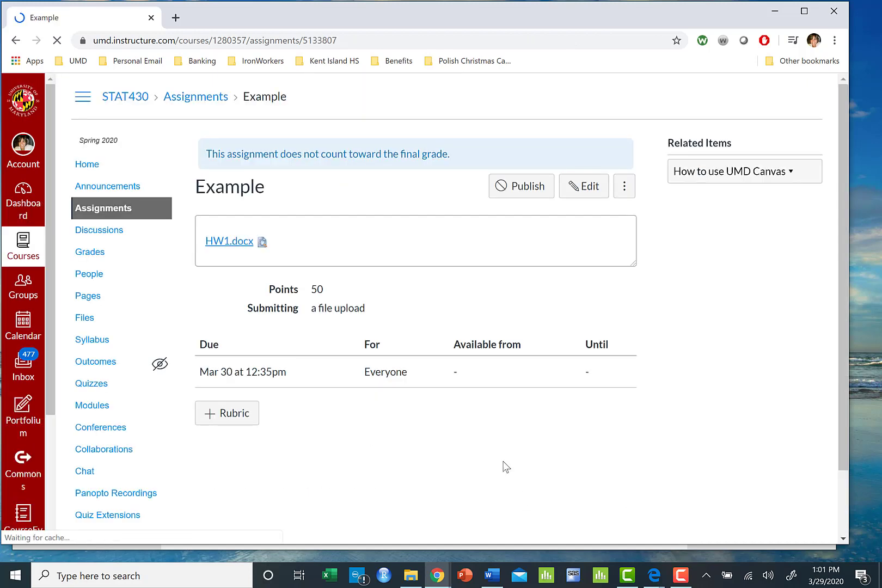
{"action": "left_click", "coordinate": [86, 166]}
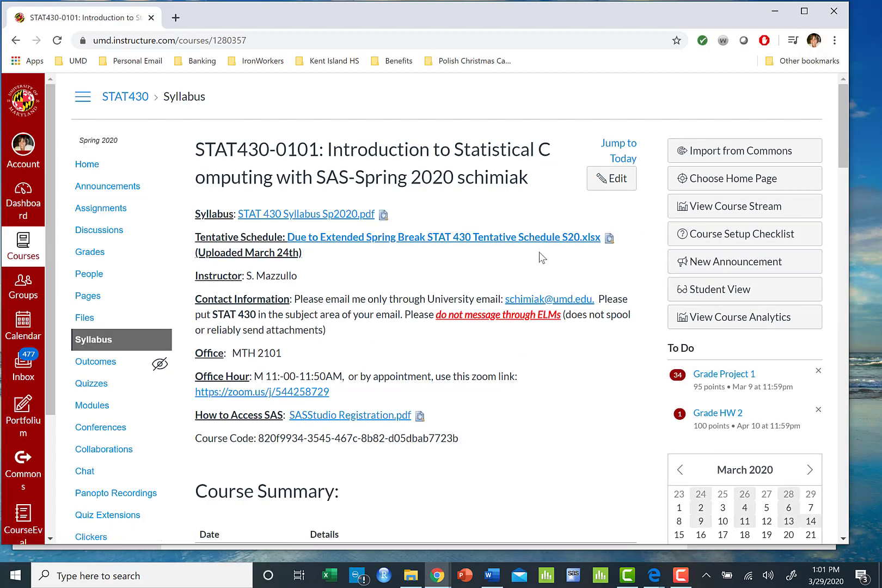
{"action": "scroll", "coordinate": [577, 427], "scroll_direction": "down", "scroll_amount": 8}
{"action": "scroll", "coordinate": [554, 431], "scroll_direction": "down", "scroll_amount": 16}
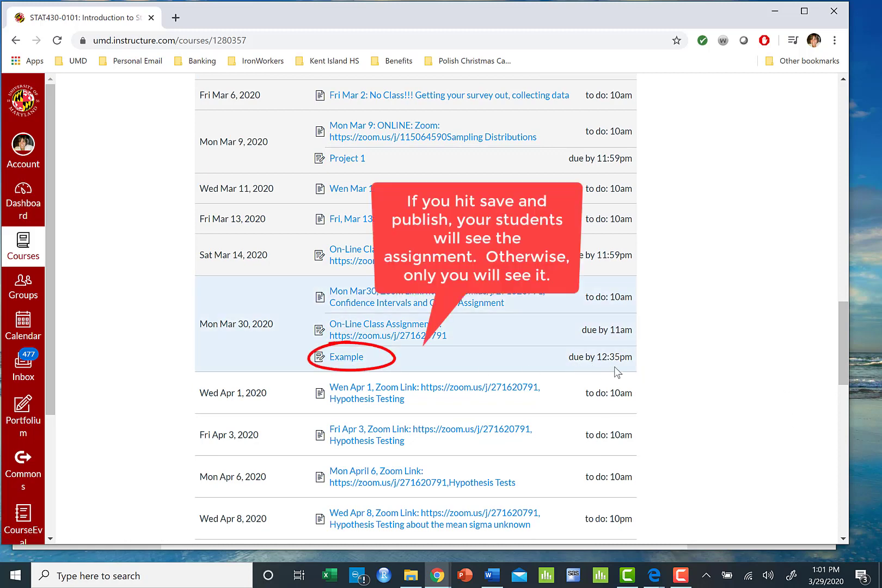
{"action": "left_click", "coordinate": [345, 357]}
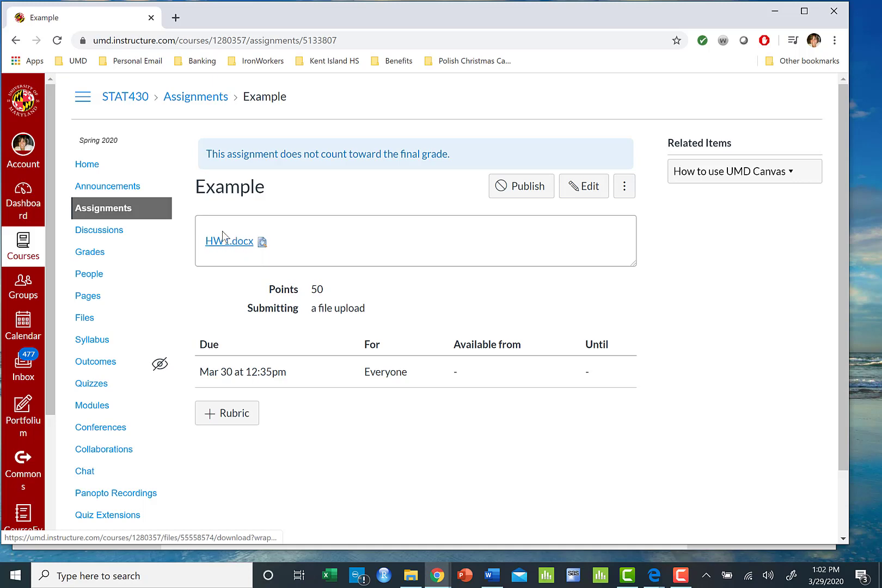
Open the first student's Project 1 submission from the gradebook in SpeedGrader
{"action": "mouse_move", "coordinate": [698, 242]}
{"action": "left_mouse_down"}
{"action": "mouse_move", "coordinate": [692, 359]}
{"action": "mouse_move", "coordinate": [785, 234]}
{"action": "mouse_move", "coordinate": [706, 225]}
{"action": "left_mouse_up"}
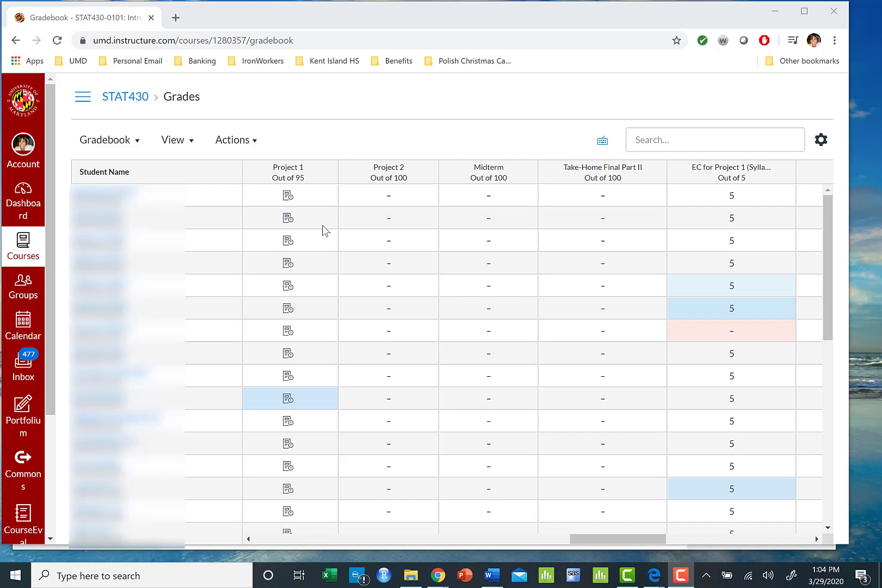
{"action": "left_click", "coordinate": [293, 197]}
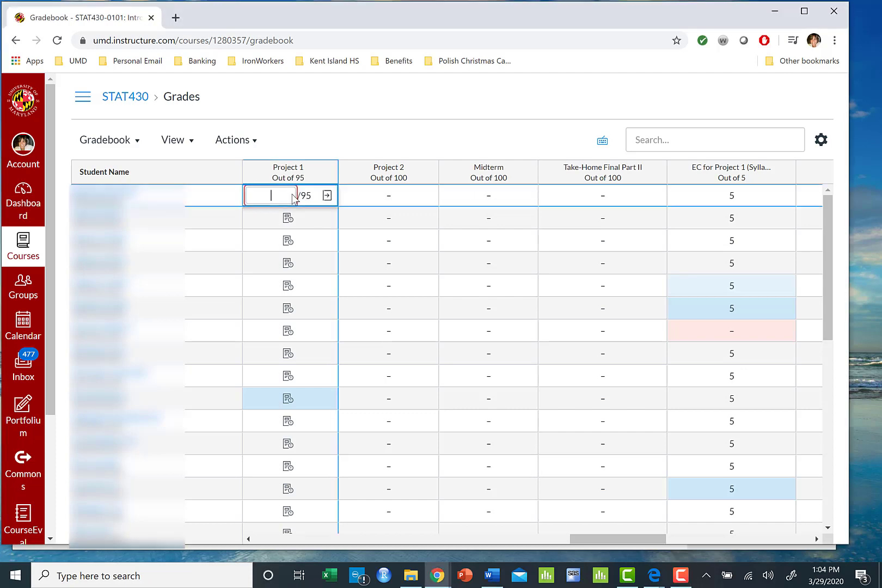
{"action": "left_click", "coordinate": [326, 195]}
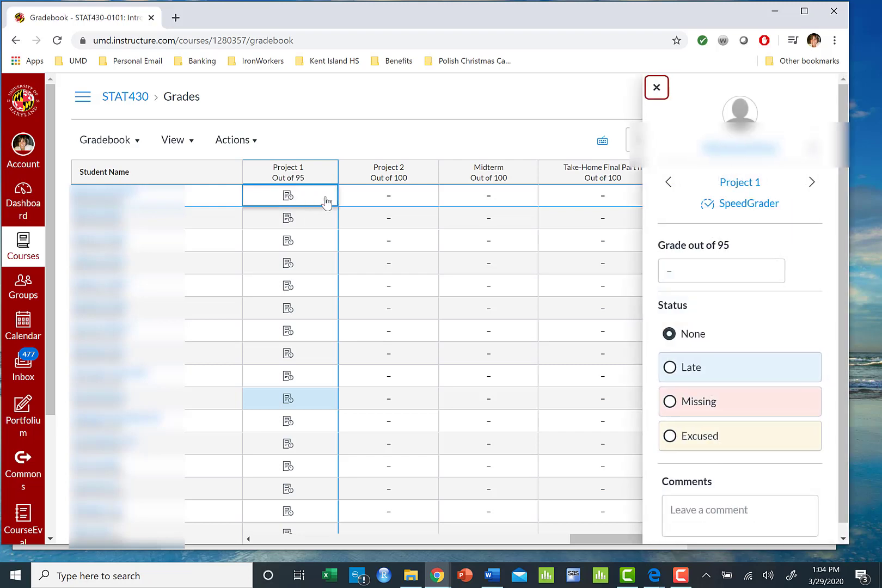
{"action": "left_click", "coordinate": [742, 207]}
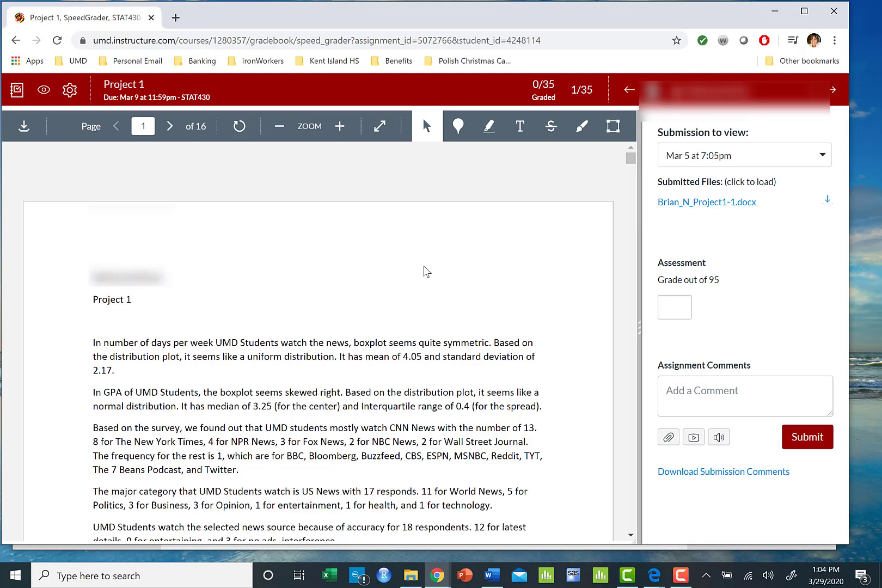
Add a point annotation at the end of the GPA paragraph's first line with the comment "kjafa;sdkfjl;k (-1"
{"action": "scroll", "coordinate": [425, 266], "scroll_direction": "down", "scroll_amount": 1}
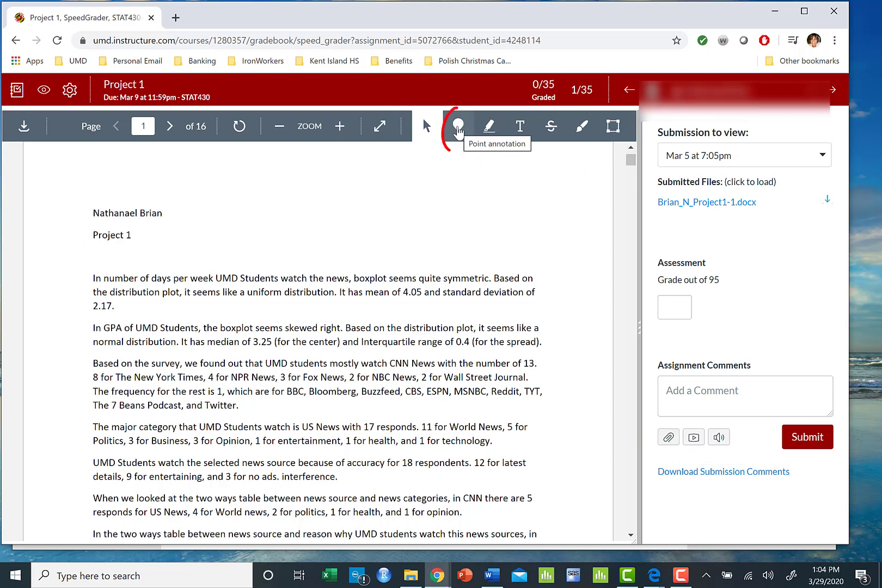
{"action": "left_click", "coordinate": [458, 128]}
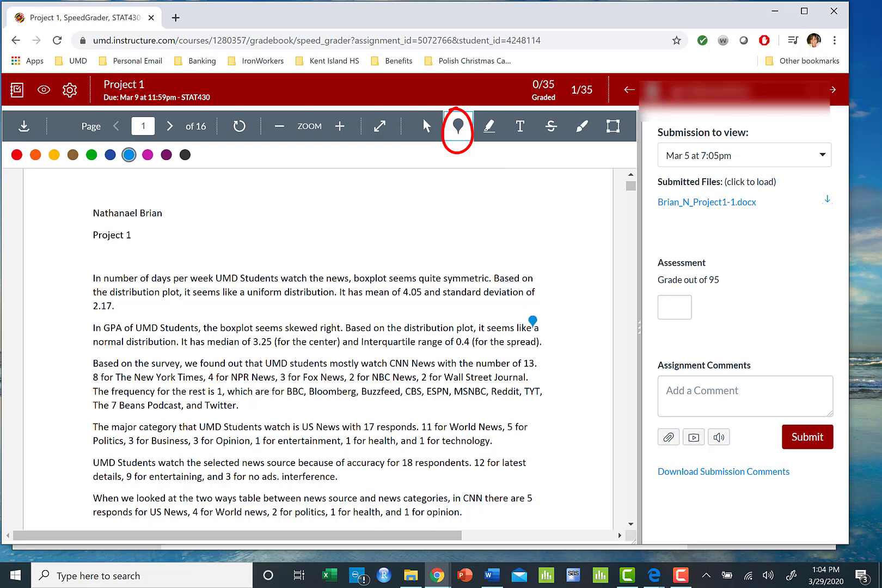
{"action": "left_click", "coordinate": [541, 326]}
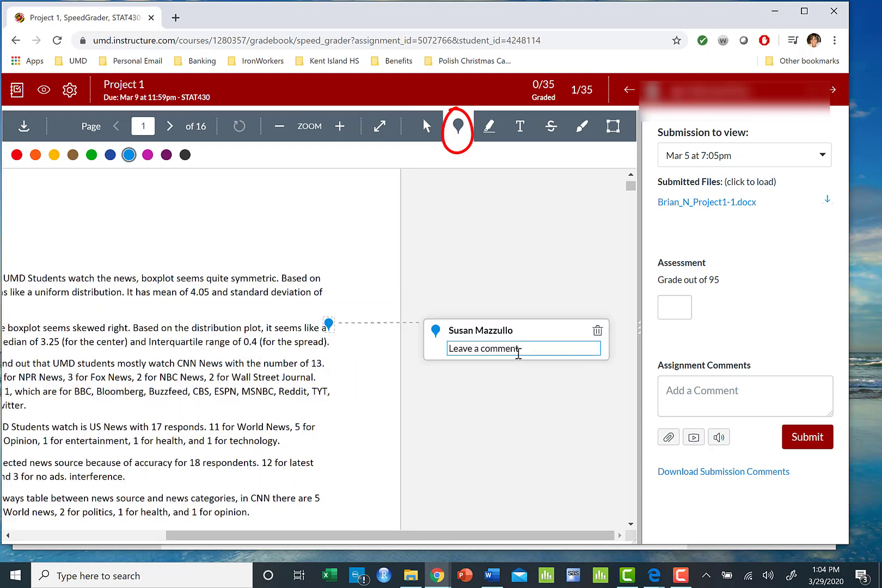
{"action": "type", "text": "kjafa;sdkfj"}
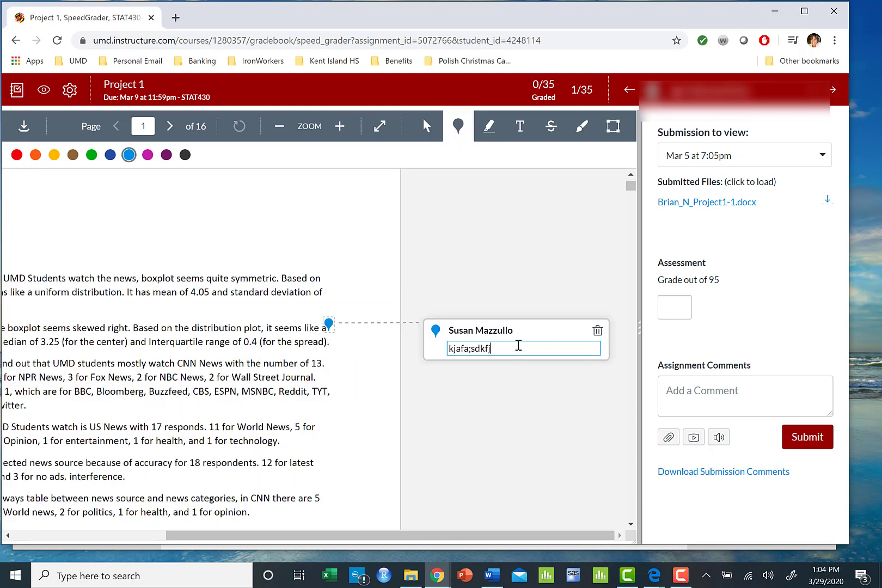
{"action": "type", "text": "l;k (-1"}
{"action": "scroll", "coordinate": [203, 434], "scroll_direction": "down", "scroll_amount": 6}
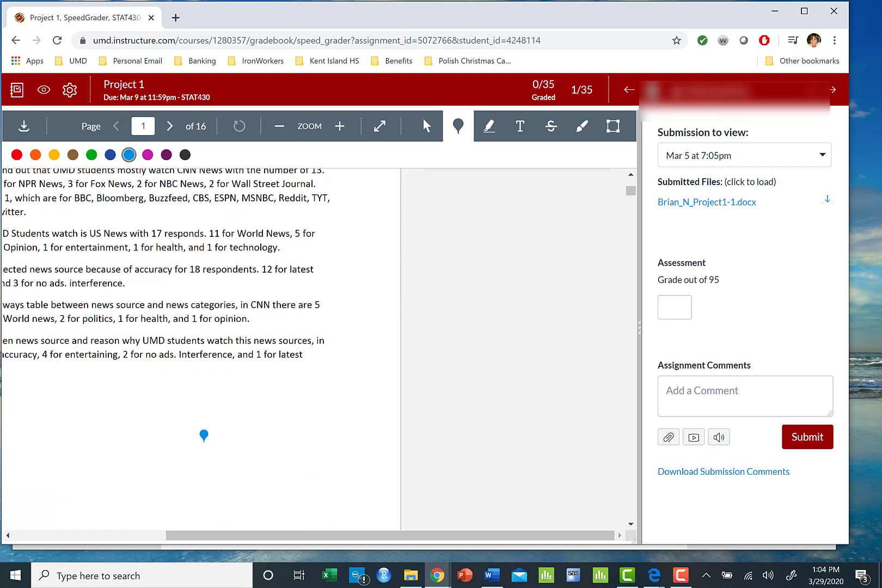
Add a second point annotation at the end of the news-source accuracy paragraph's first line with the comment "lskjdg;airt a (-1"
{"action": "scroll", "coordinate": [204, 301], "scroll_direction": "up", "scroll_amount": 5}
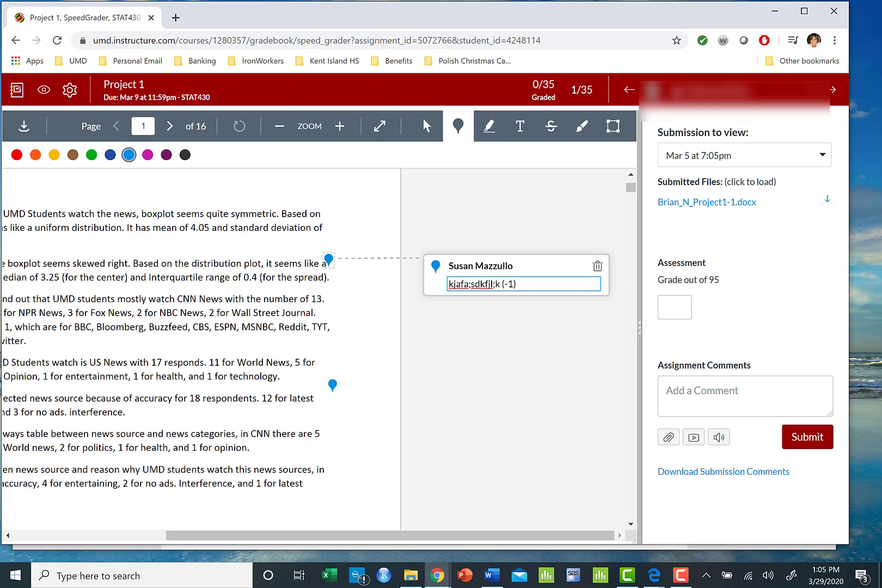
{"action": "left_click", "coordinate": [309, 393]}
{"action": "type", "text": "lskjdg;airt a ("}
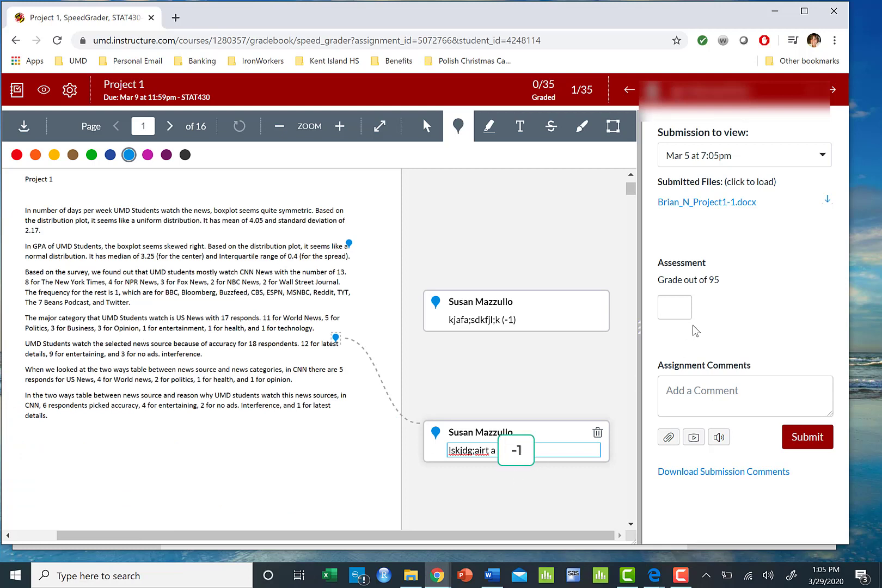
Grade the first student's Project 1 submission 94 out of 95
{"action": "left_click", "coordinate": [667, 308]}
{"action": "type", "text": "94"}
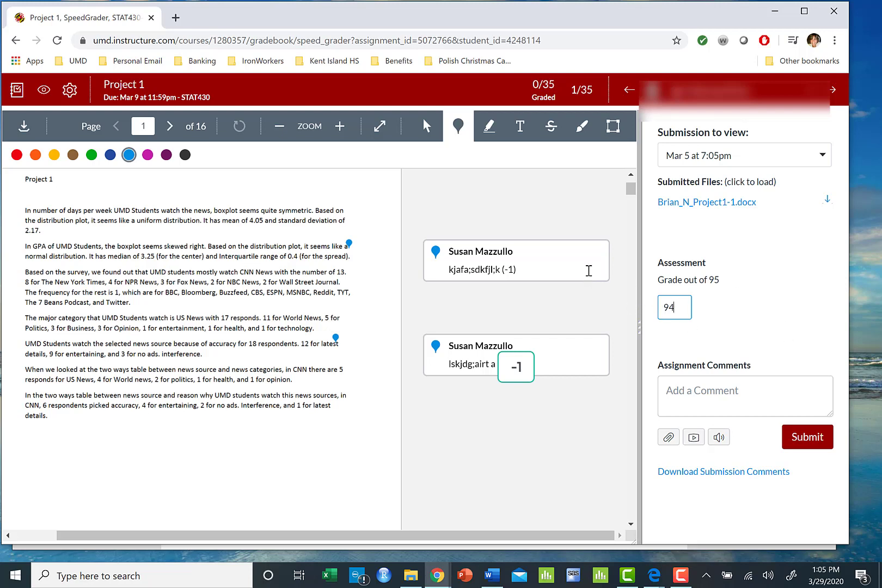
{"action": "left_click", "coordinate": [593, 265]}
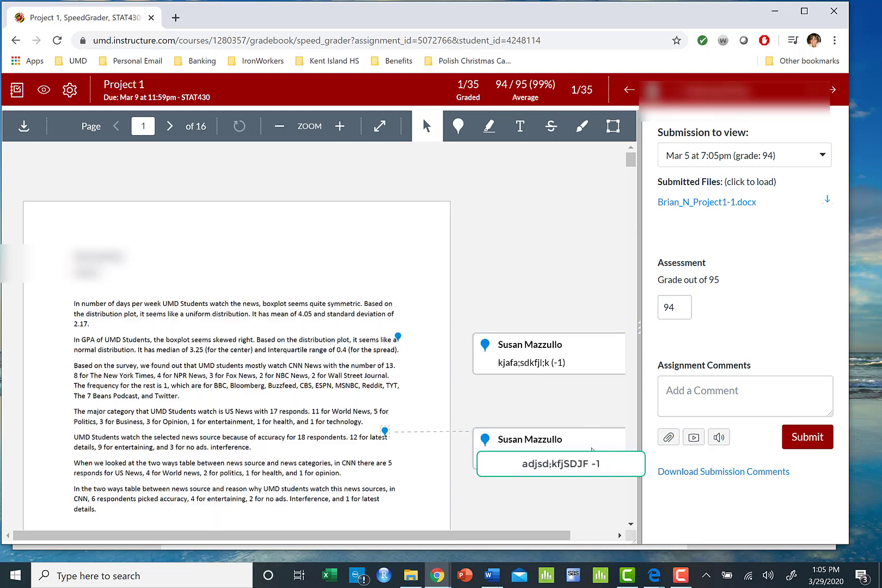
Delete the comments from both point annotations, on the GPA paragraph and on the news-source accuracy paragraph
{"action": "left_click", "coordinate": [582, 358]}
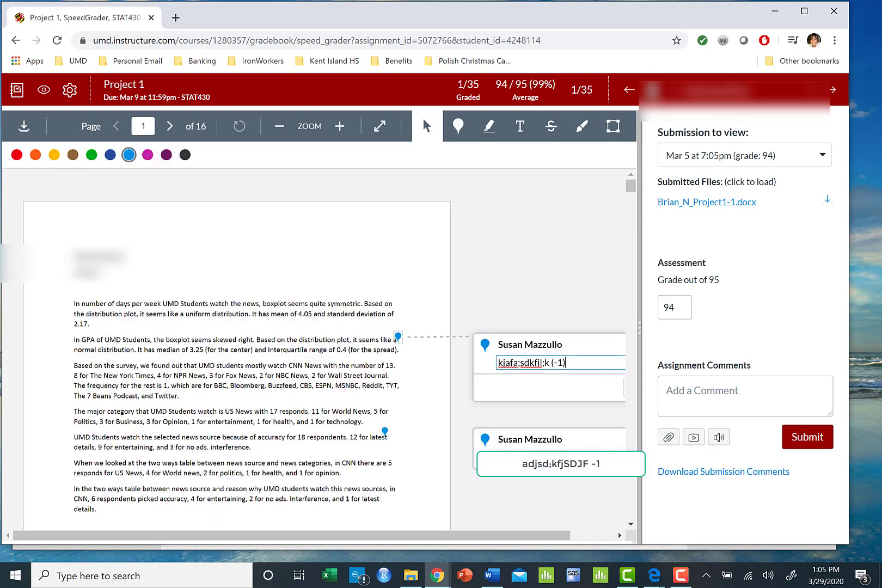
{"action": "left_click_drag", "start_coordinate": [506, 542], "coordinate": [550, 542]}
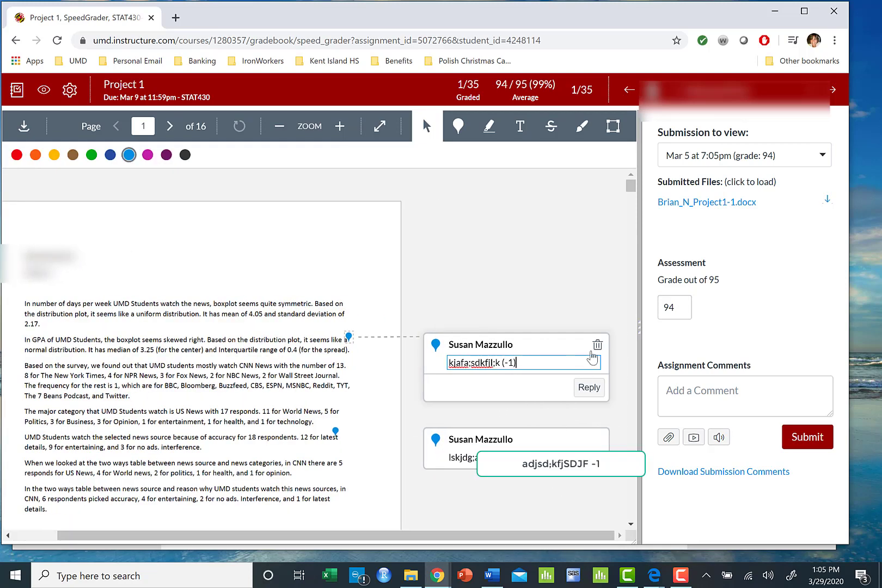
{"action": "left_click", "coordinate": [598, 346]}
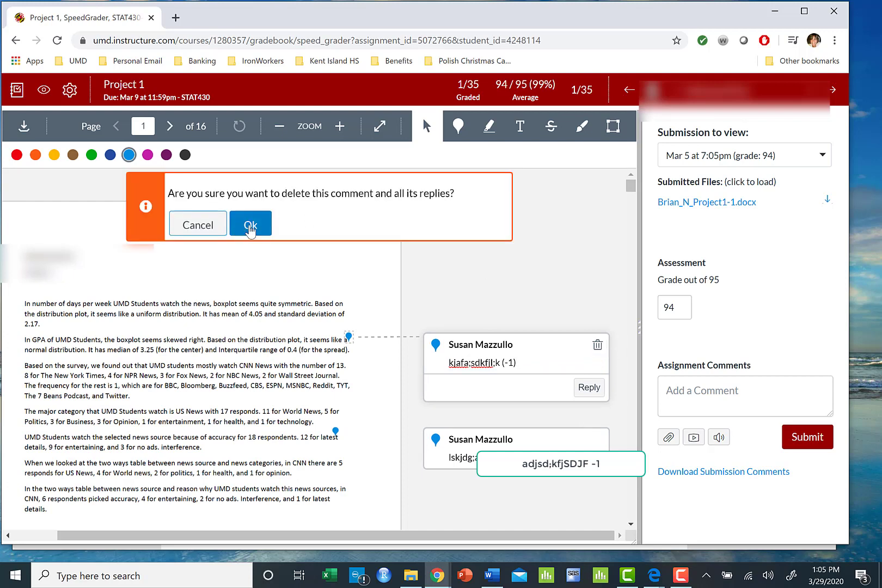
{"action": "left_click", "coordinate": [250, 223]}
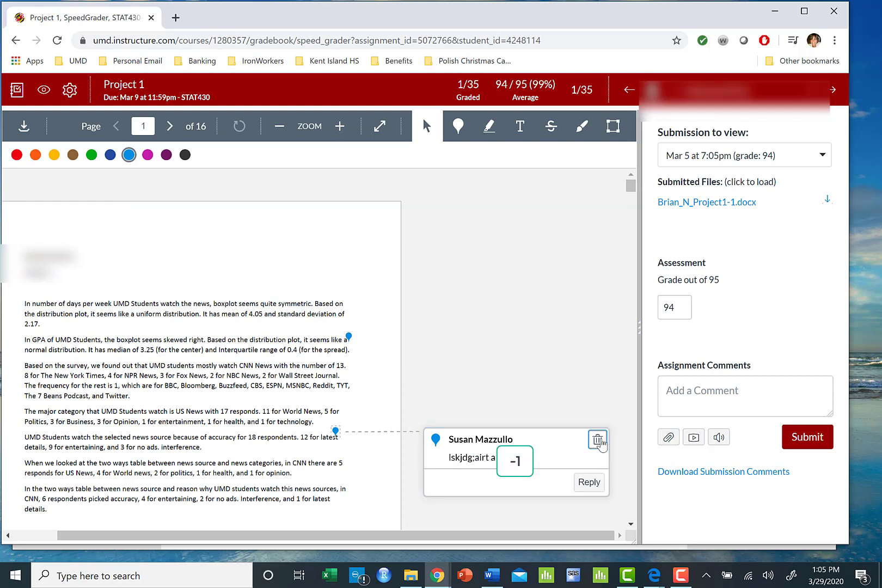
{"action": "left_click", "coordinate": [597, 439]}
{"action": "left_click", "coordinate": [250, 224]}
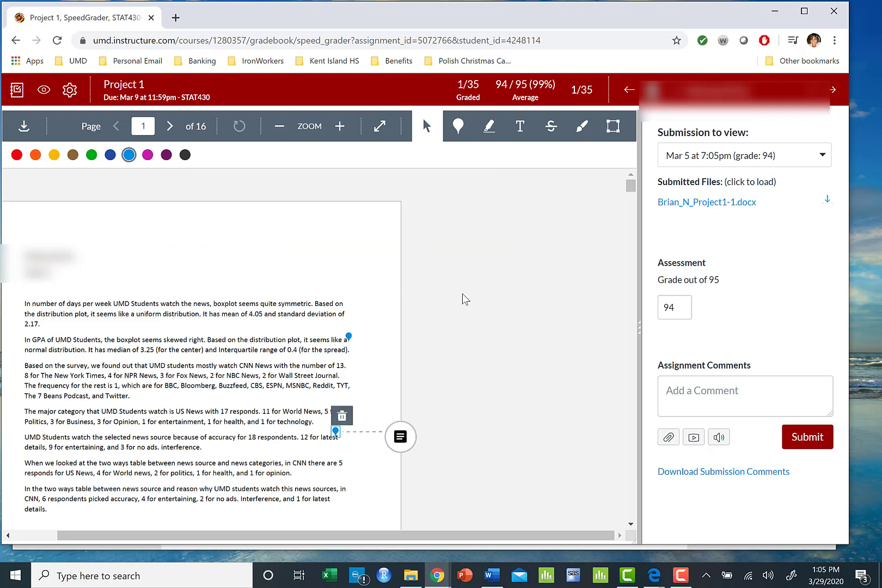
Clear the first student's Project 1 grade and advance to the third student's submission
{"action": "left_click", "coordinate": [688, 313]}
{"action": "key", "text": "ctrl+a"}
{"action": "key", "text": "BackSpace"}
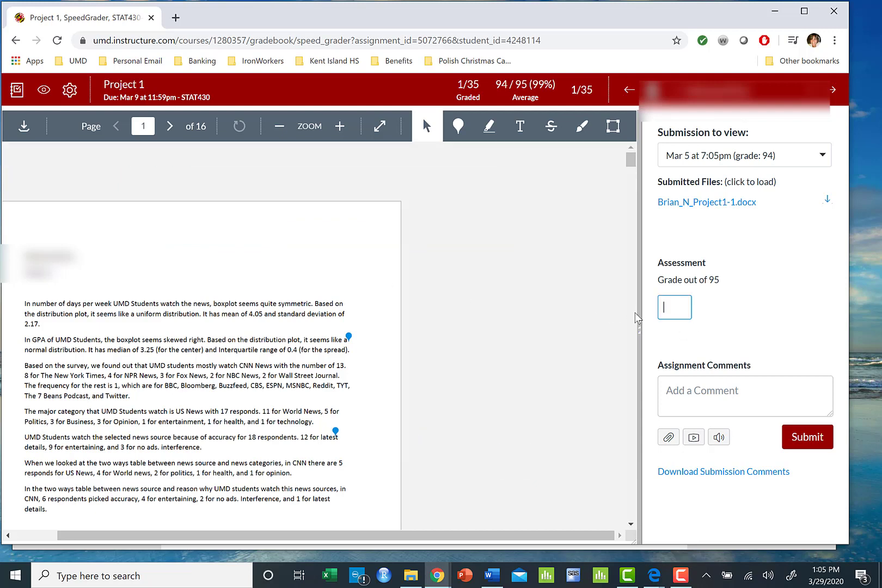
{"action": "left_click", "coordinate": [832, 90]}
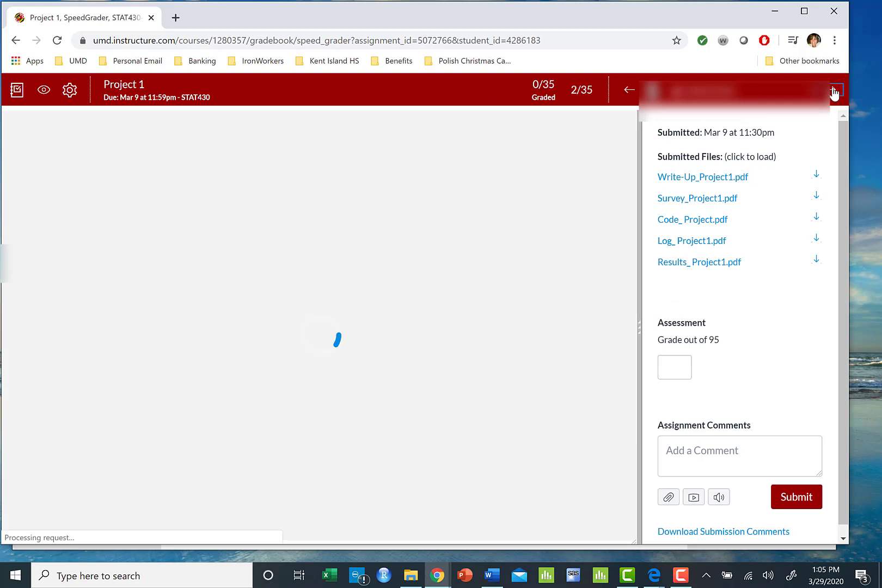
{"action": "left_click", "coordinate": [833, 91]}
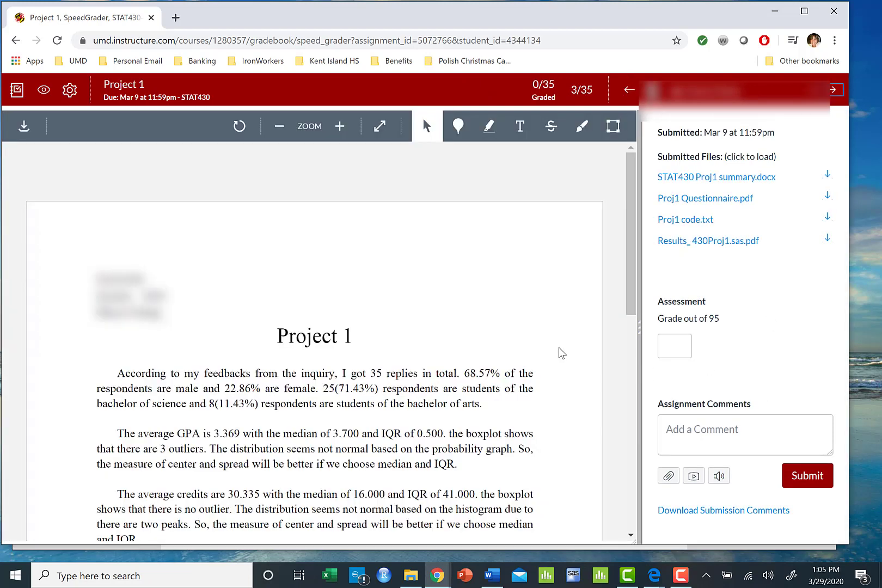
Leave SpeedGrader for the assignment's page and reopen Project 1 from the course's assignments list
{"action": "left_click", "coordinate": [128, 93]}
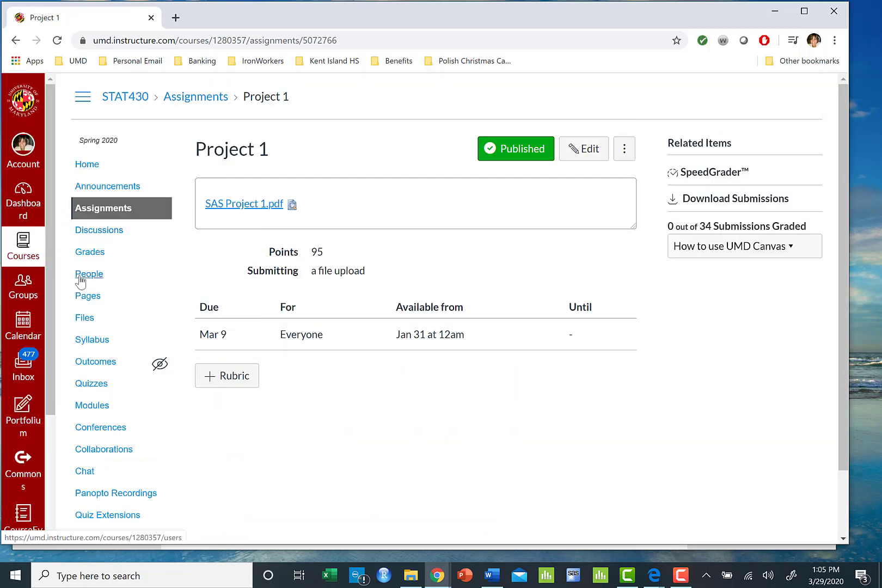
{"action": "left_click", "coordinate": [98, 214]}
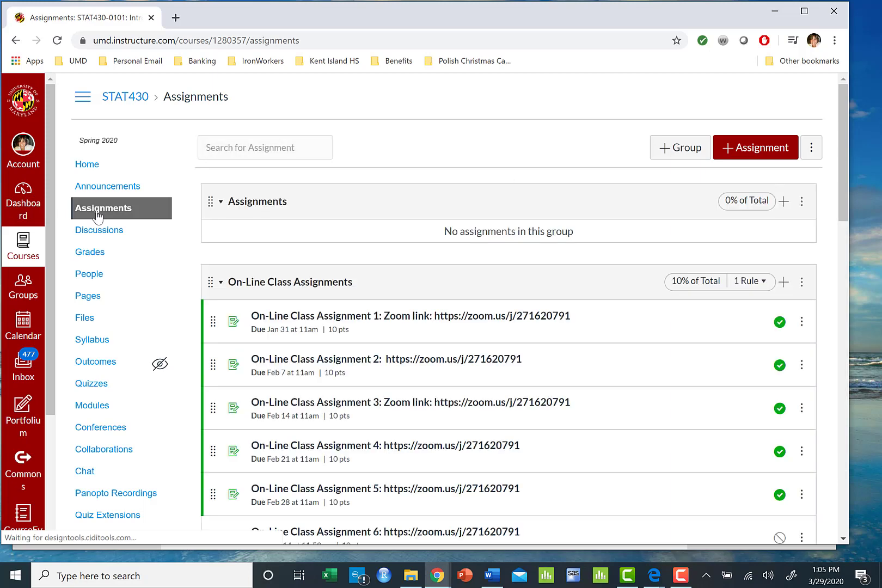
{"action": "scroll", "coordinate": [460, 417], "scroll_direction": "down", "scroll_amount": 15}
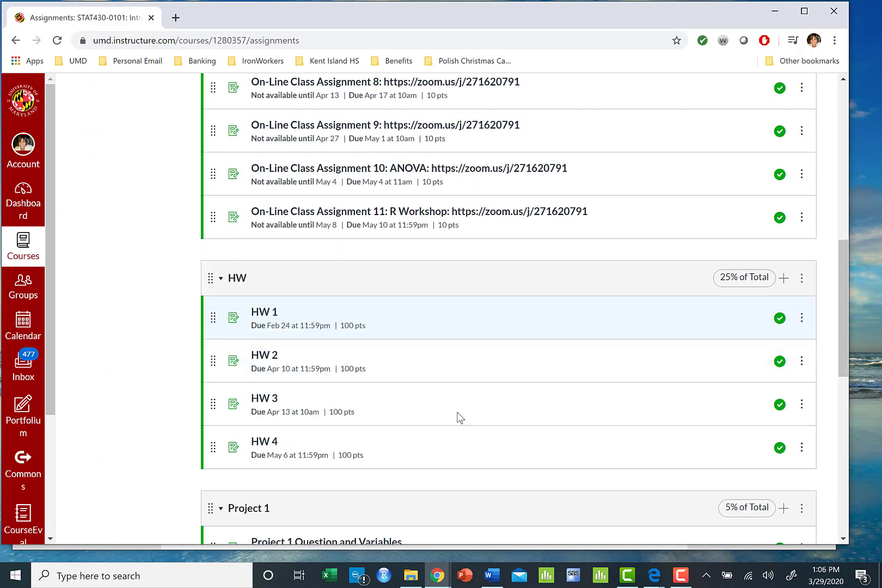
{"action": "left_click", "coordinate": [278, 353]}
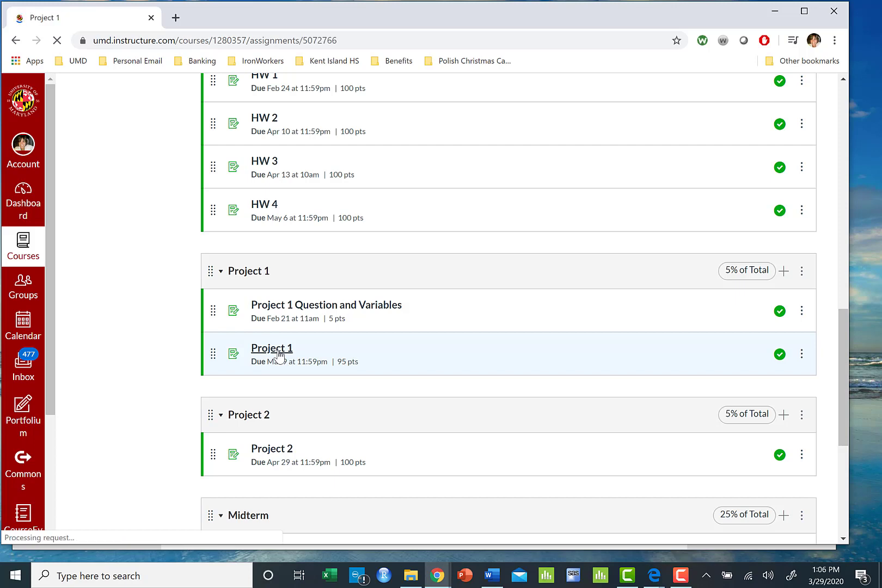